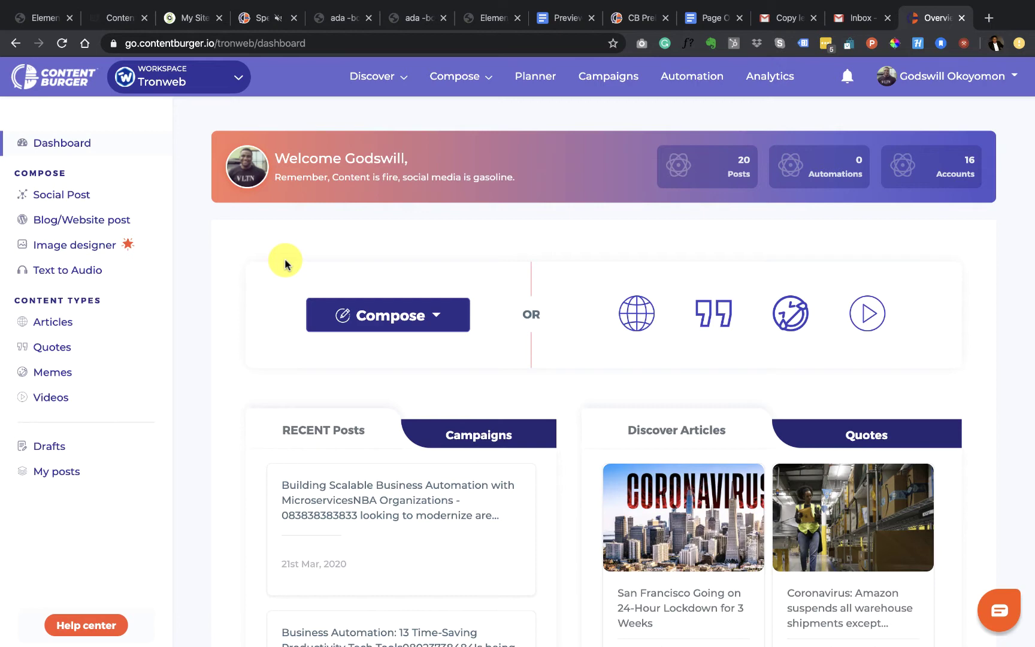
On the Team Members page, add a new member and enter their first name, last name and e-mail.
click(972, 66)
click(770, 238)
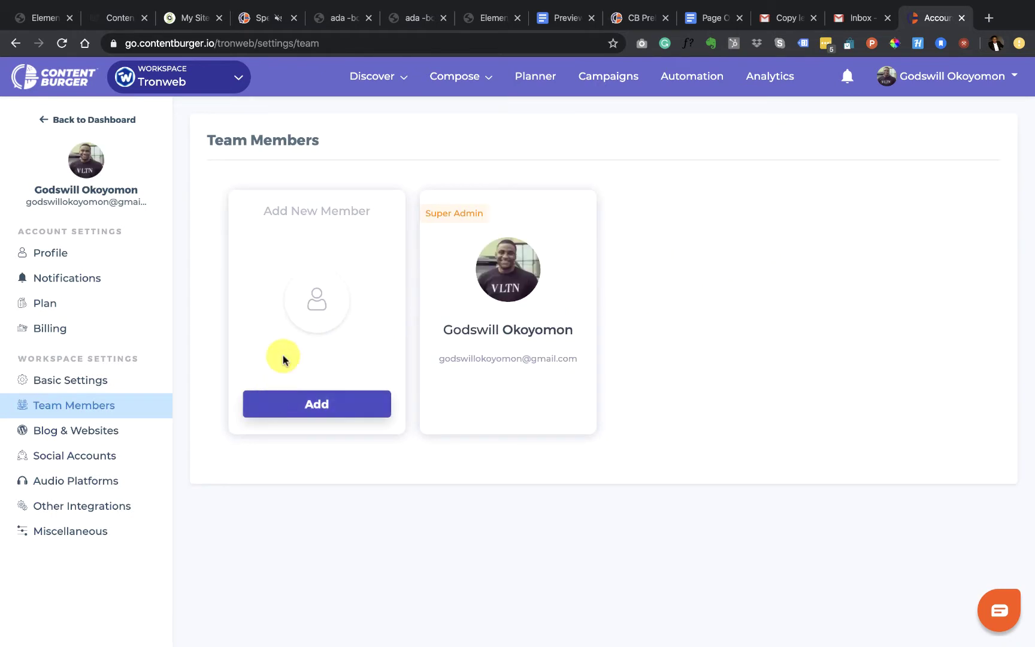
click(309, 403)
click(426, 294)
text(Godswill)
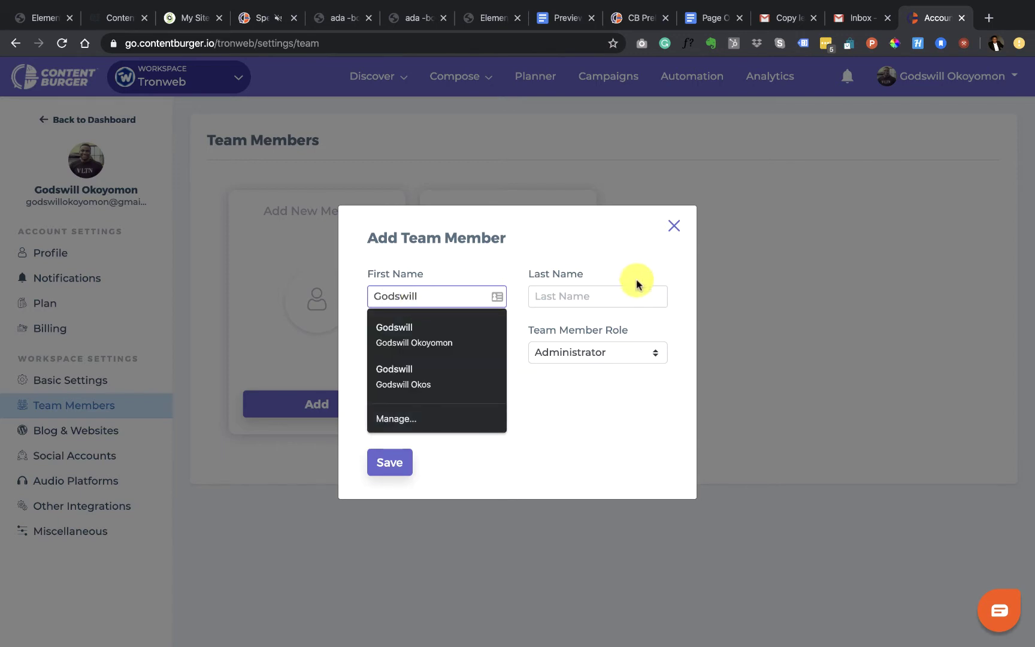
click(592, 296)
text(Ok)
click(457, 350)
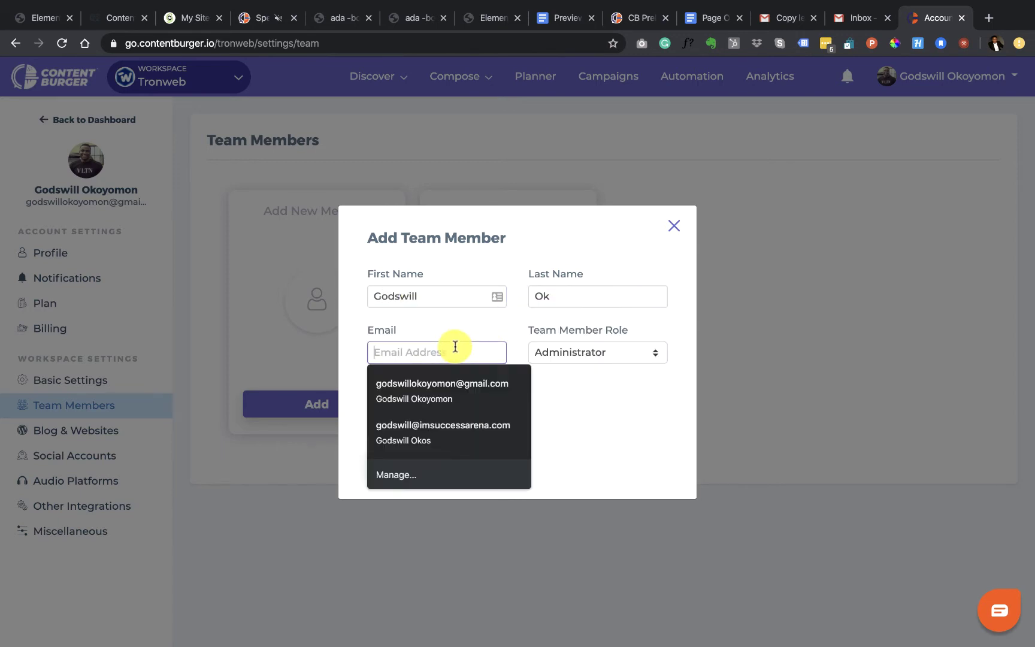
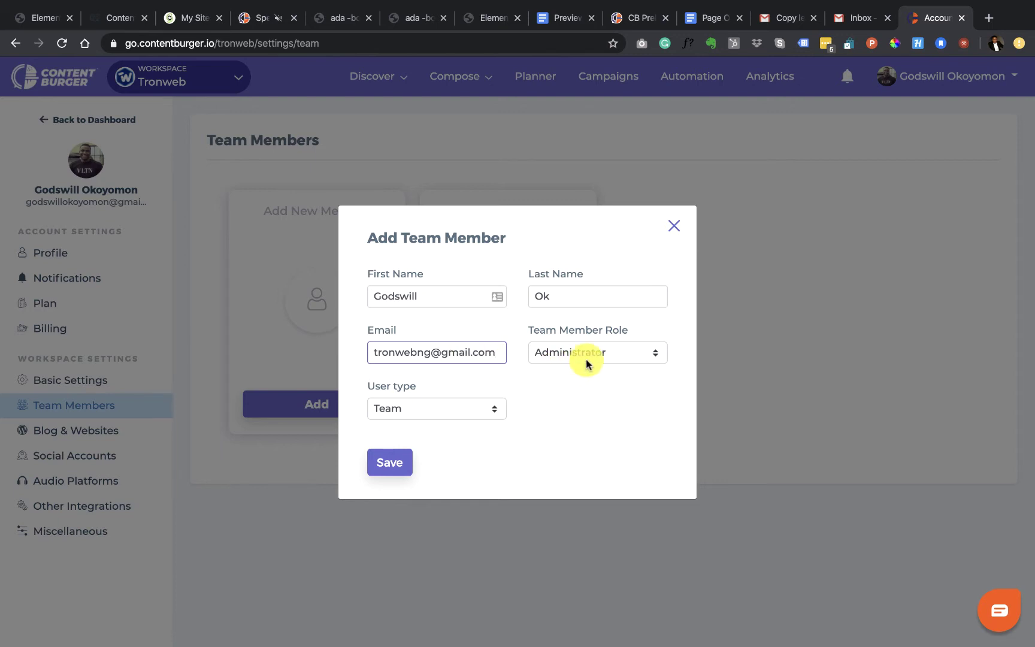
Keep the Administrator role and Team user type, then save the new member.
click(591, 356)
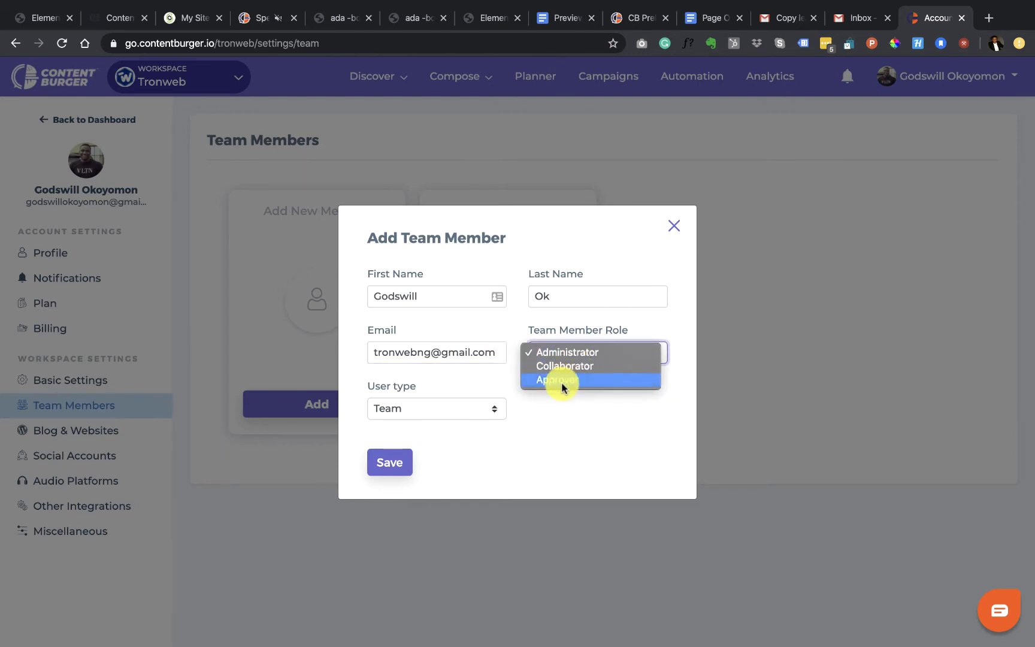
click(555, 416)
click(441, 410)
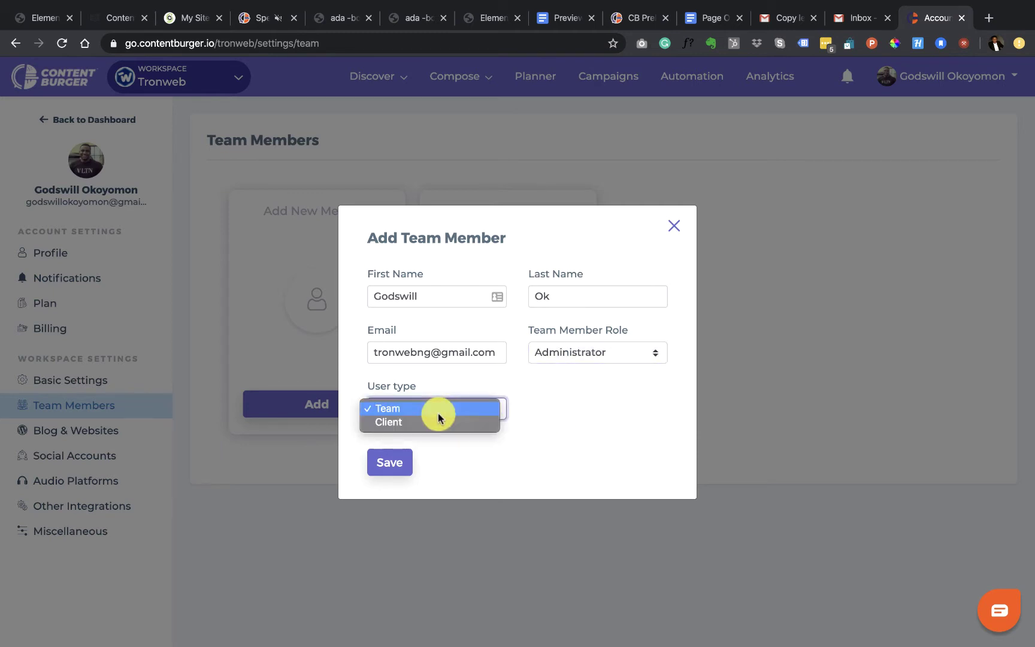
click(568, 414)
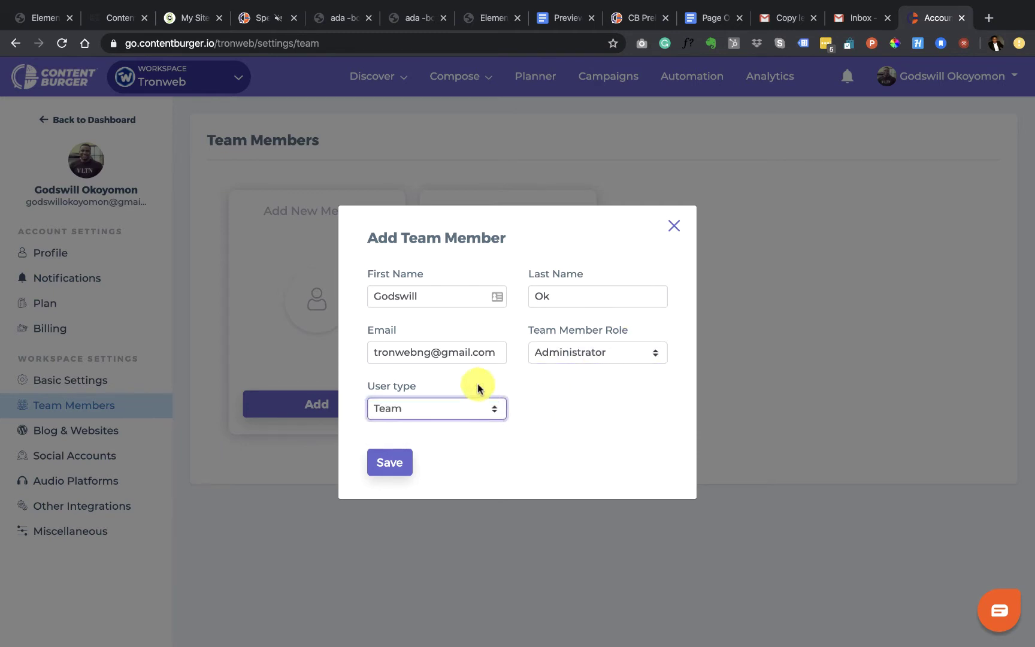
click(391, 467)
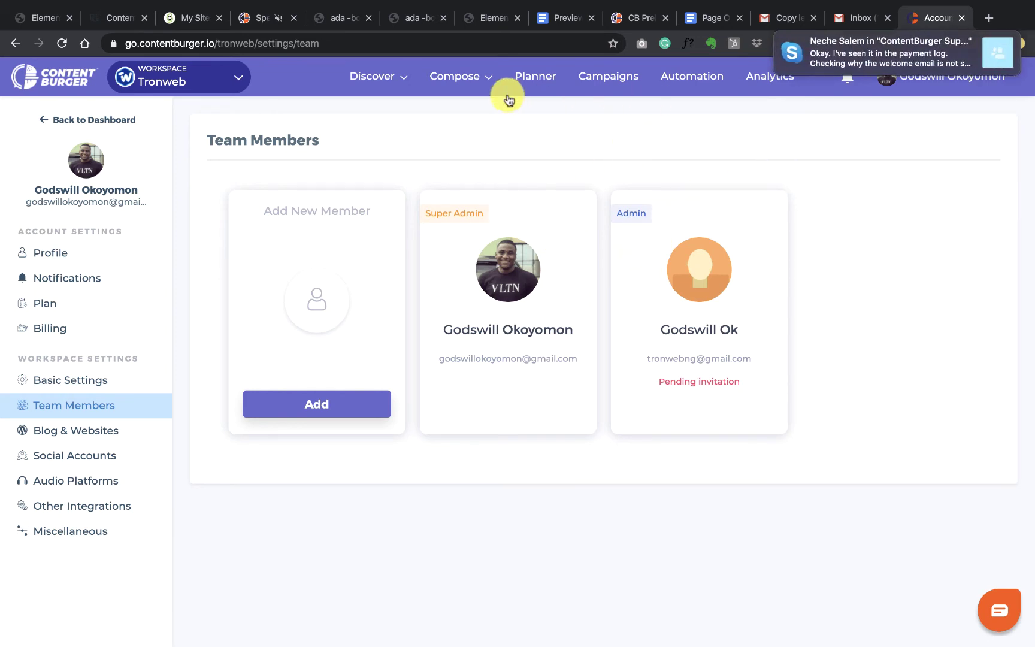
Once the new member is saved, open the Discover menu.
click(373, 78)
Open the Fitness campaign, check its Stats and Logs tabs, and return to Posts.
click(744, 174)
click(612, 79)
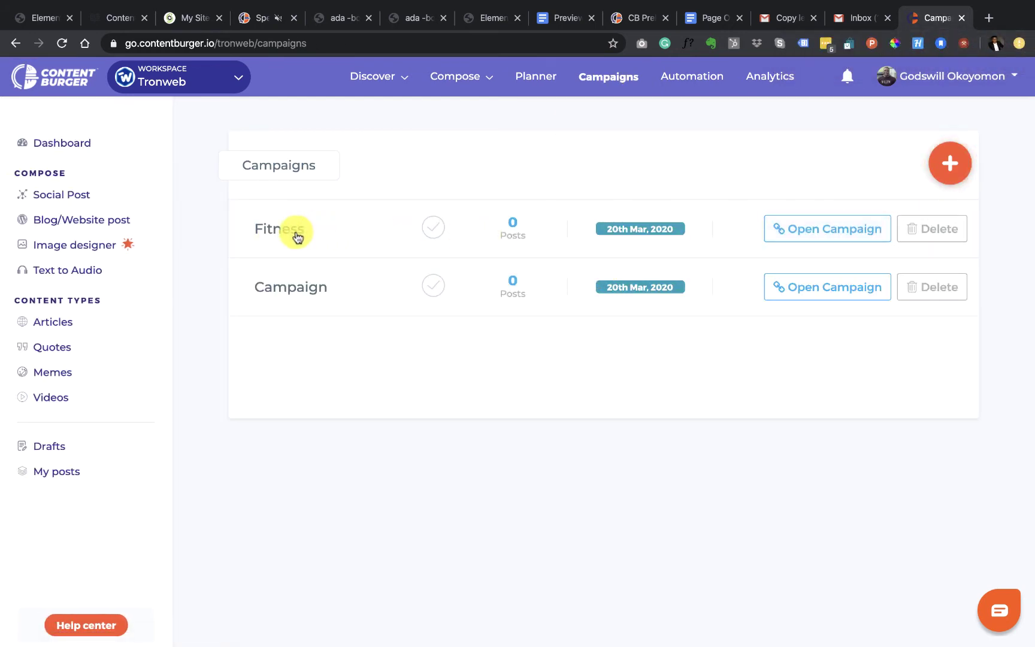
click(322, 239)
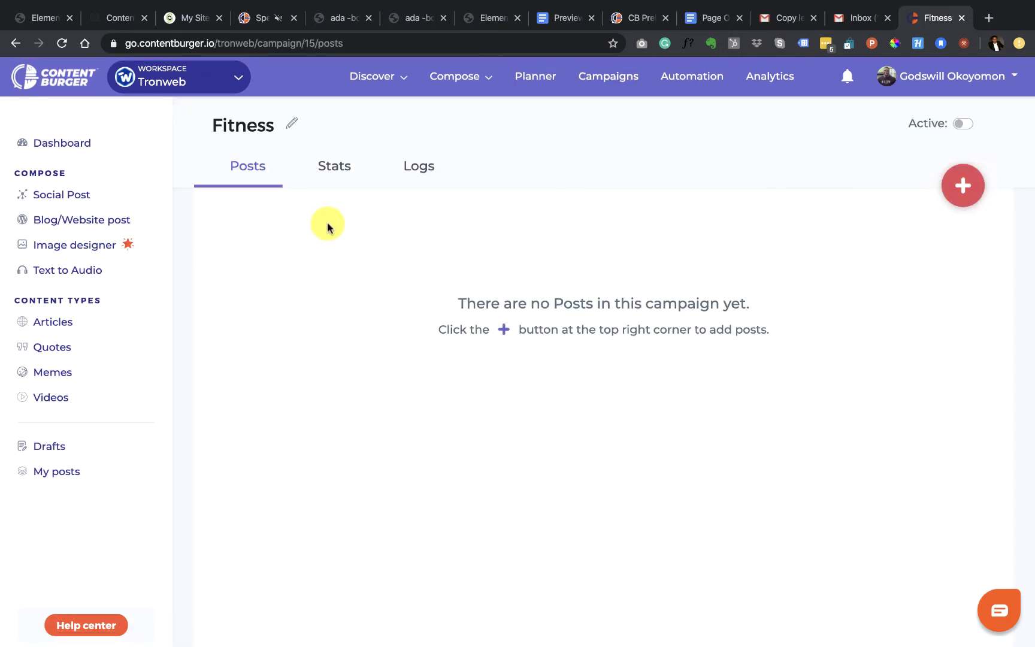
click(343, 181)
click(436, 178)
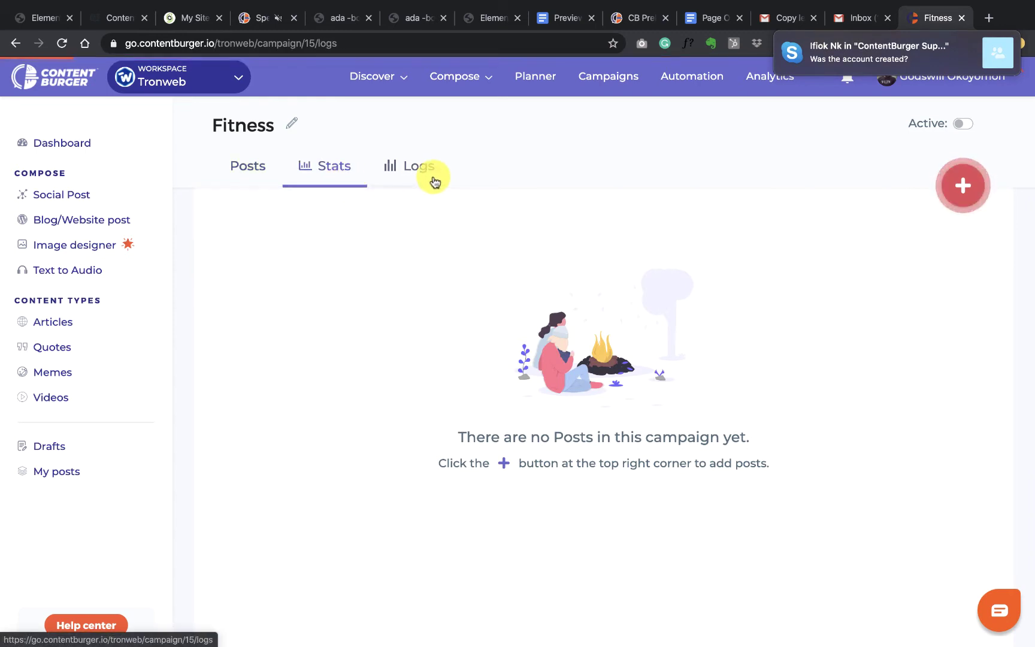
click(280, 174)
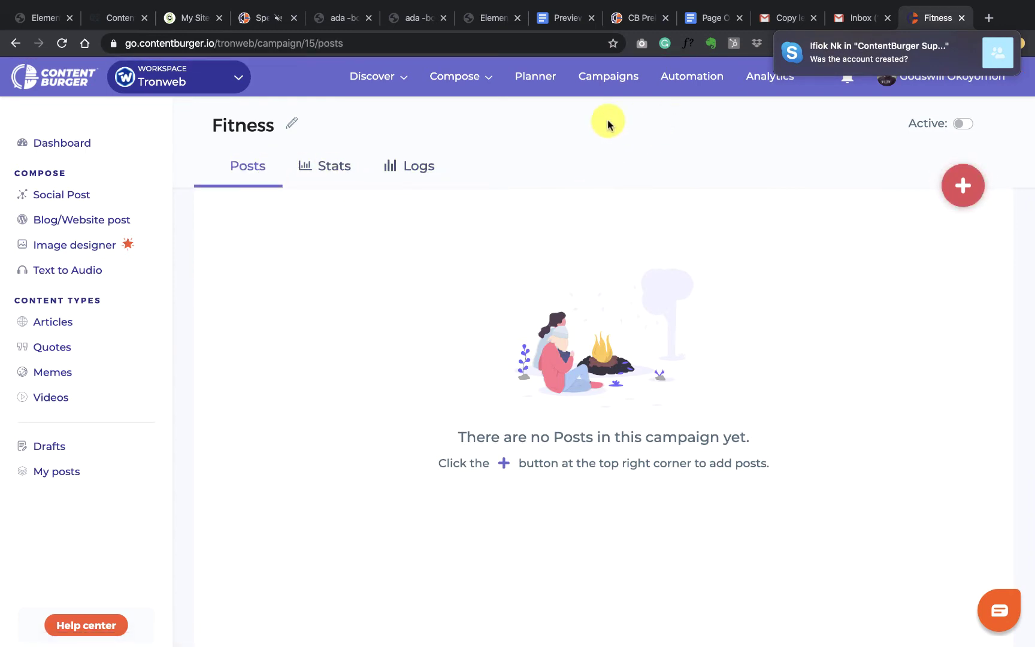
Open Automations and browse cards such as Article Links to Social Media, Videos to Blog and Bulk Uploader.
click(696, 75)
scroll(392, 260, down, 1)
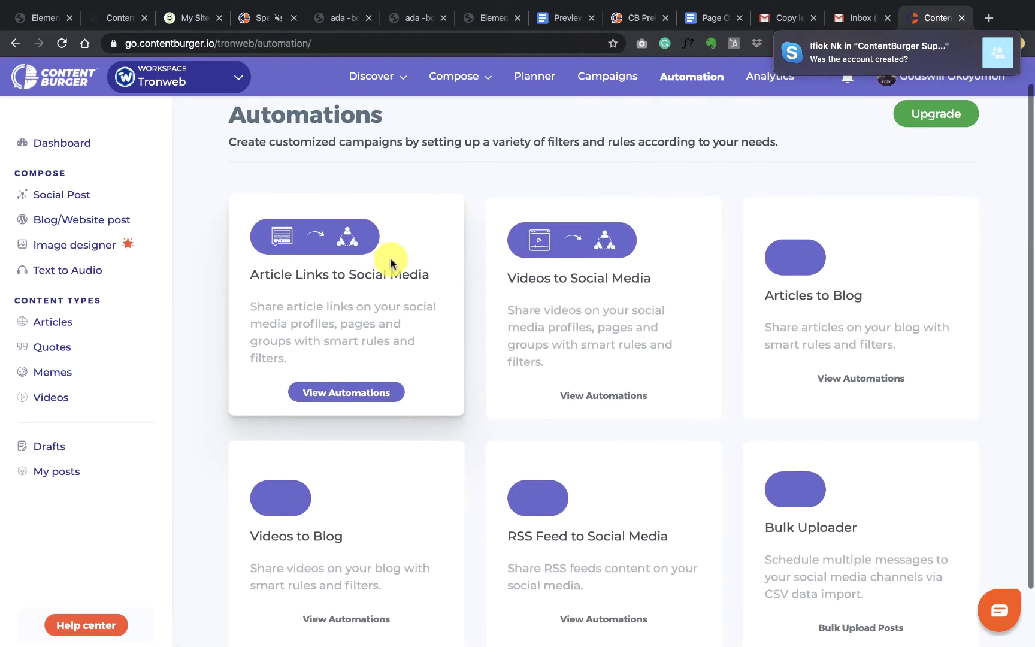
scroll(419, 213, up, 1)
scroll(440, 321, down, 2)
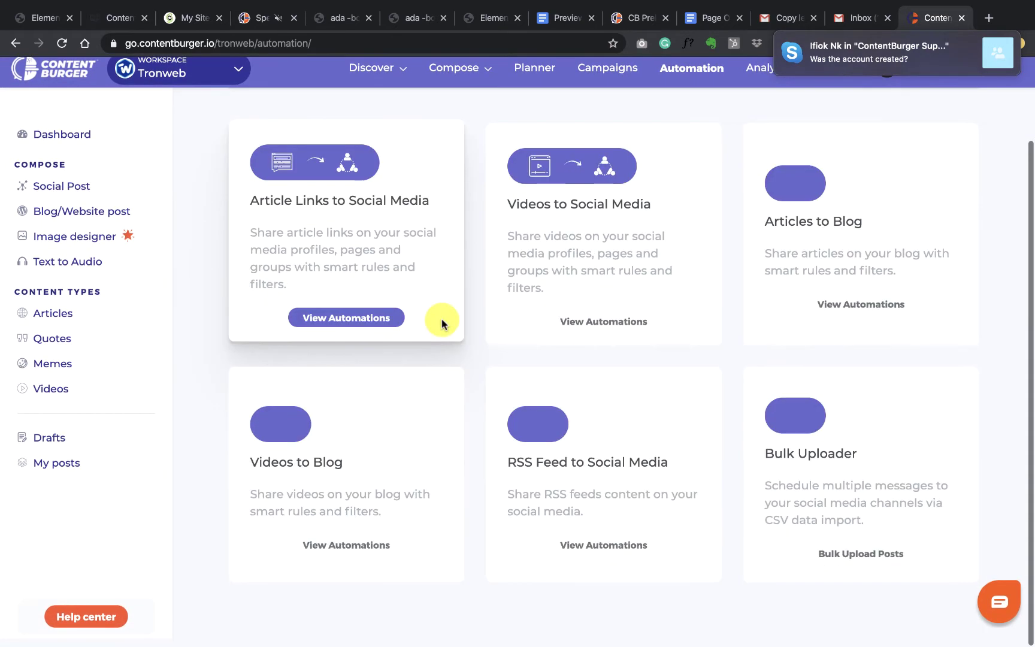
scroll(442, 319, up, 1)
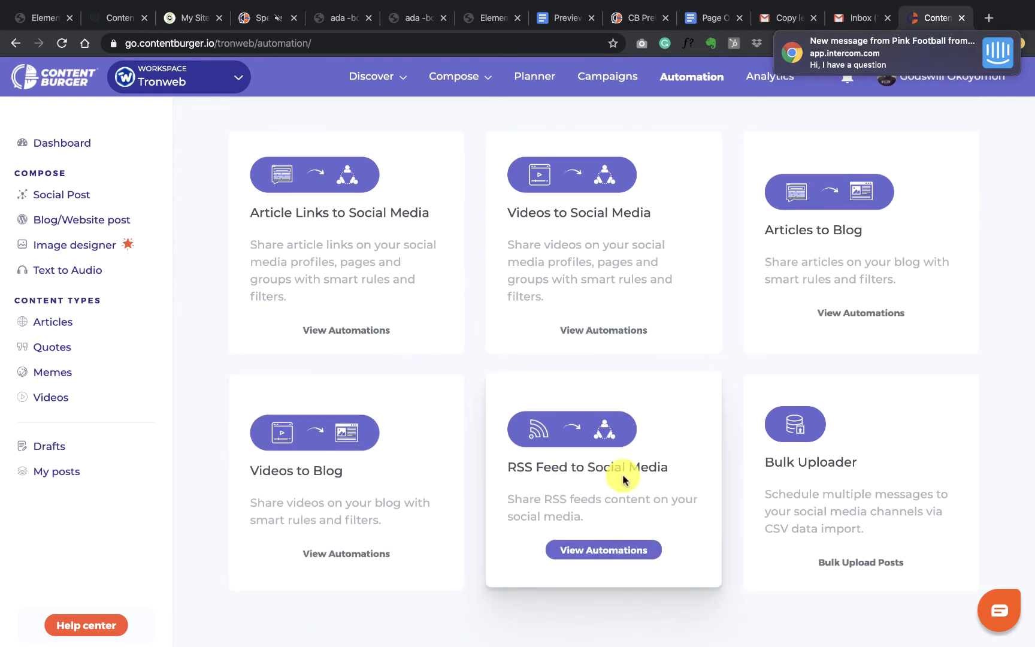
scroll(324, 335, up, 3)
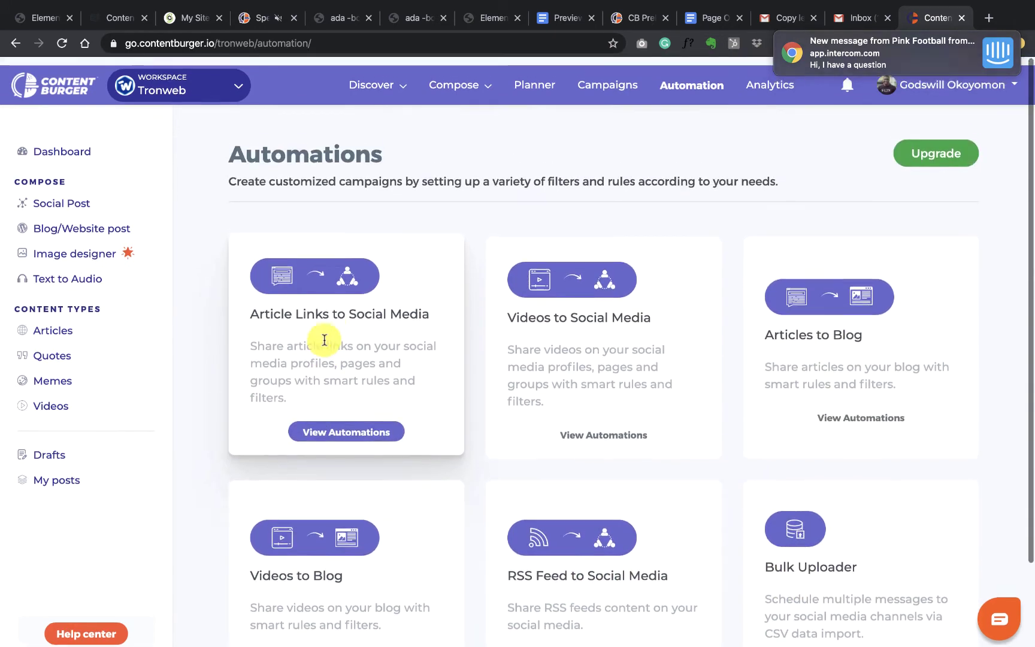
scroll(746, 309, down, 3)
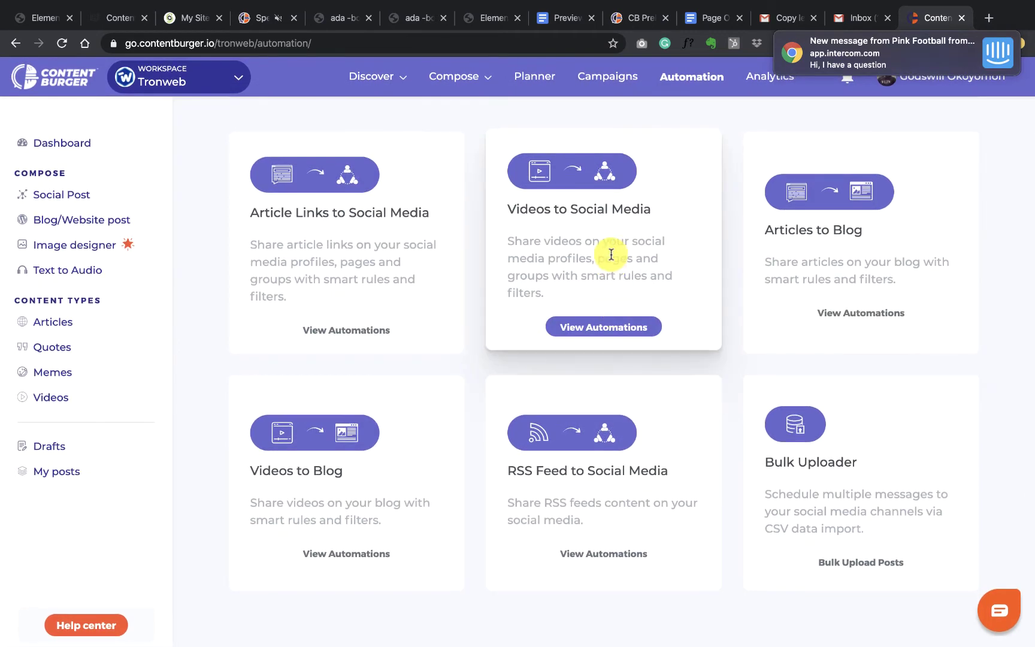
scroll(687, 240, up, 3)
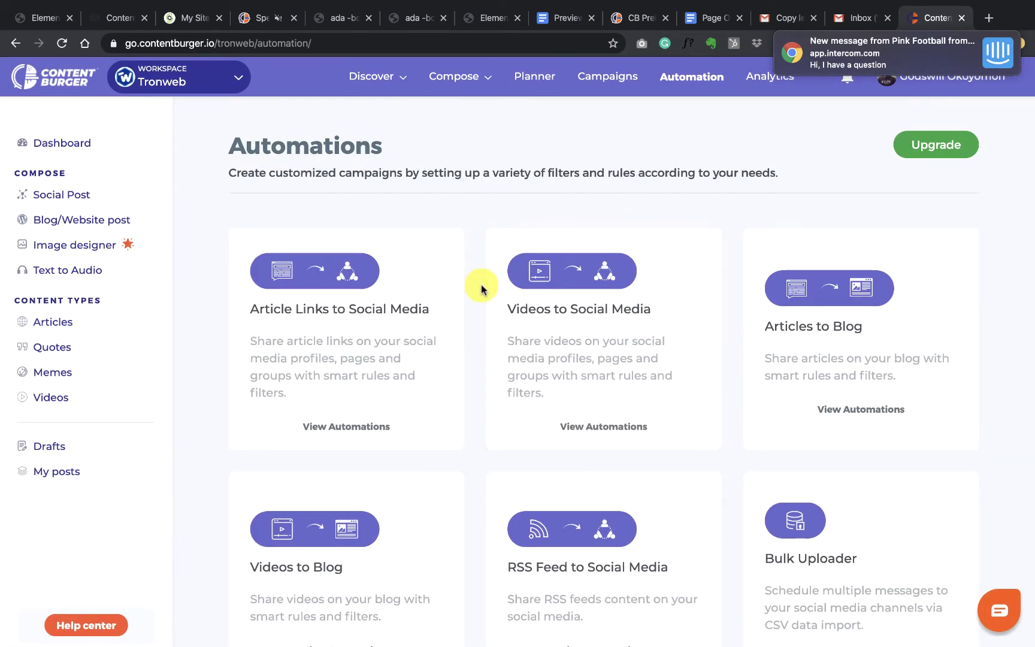
scroll(481, 288, down, 2)
scroll(419, 276, down, 2)
scroll(443, 248, up, 3)
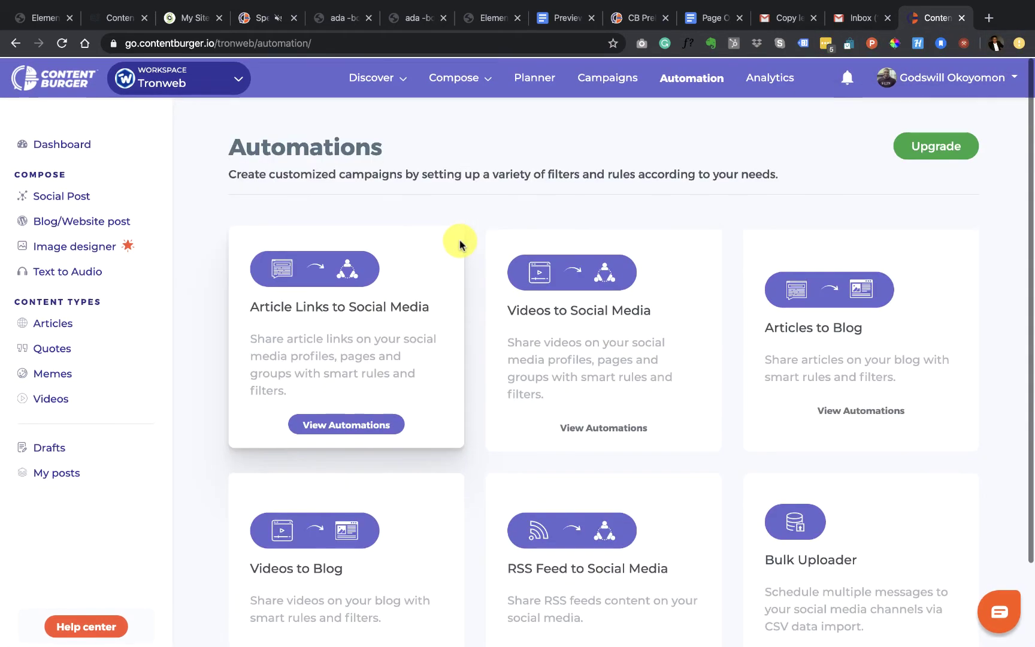
scroll(589, 240, down, 3)
scroll(533, 227, up, 3)
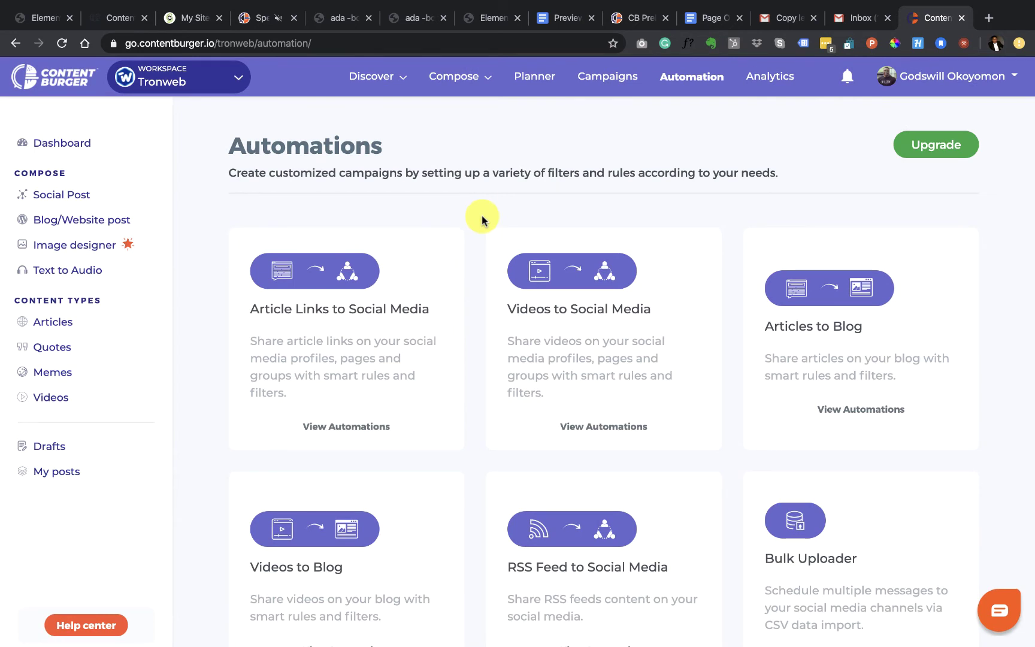
Go to Social Accounts settings and view Blog & Websites with the connected Medium accounts.
click(706, 90)
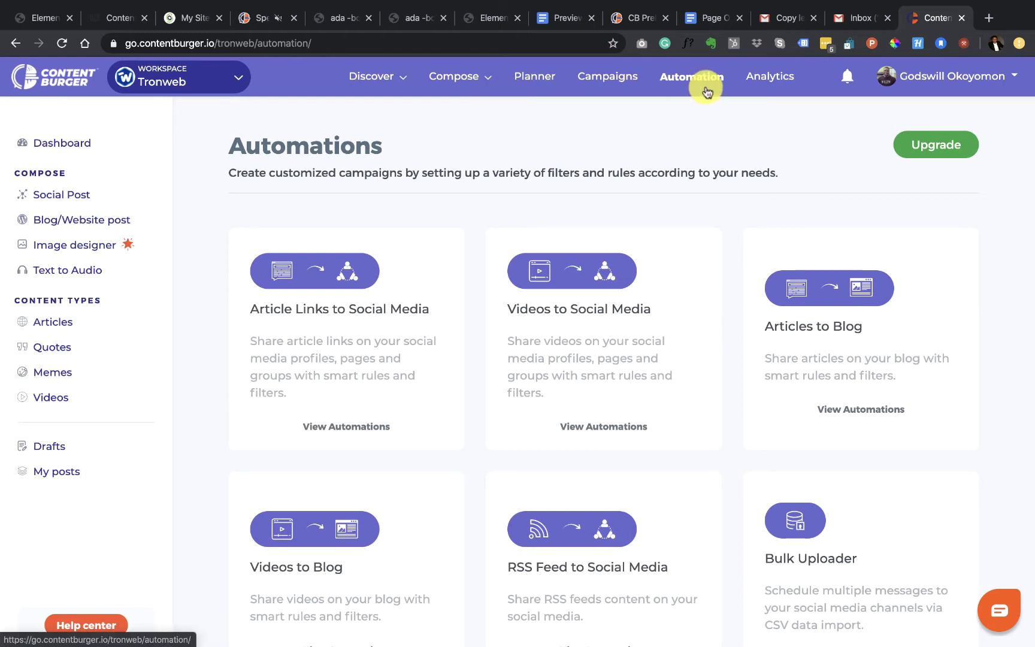
click(932, 76)
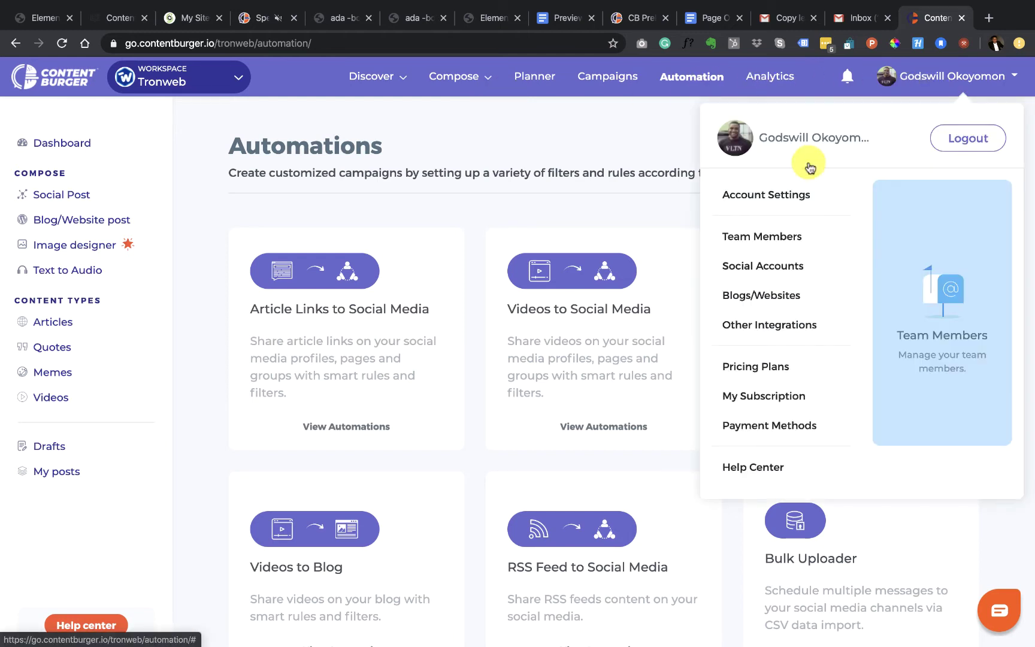
click(763, 267)
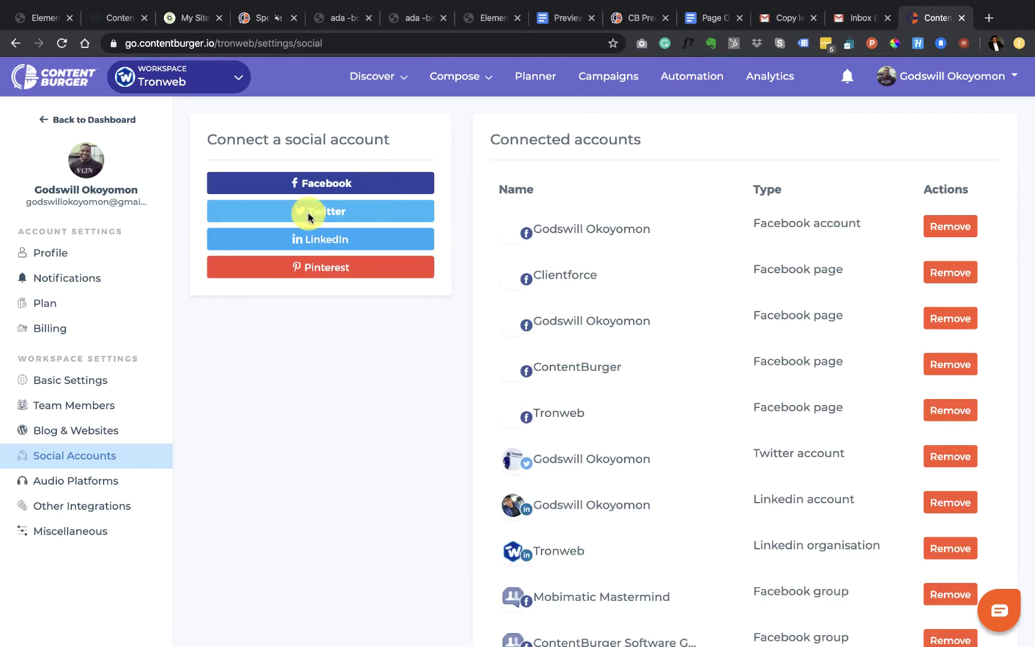
click(85, 429)
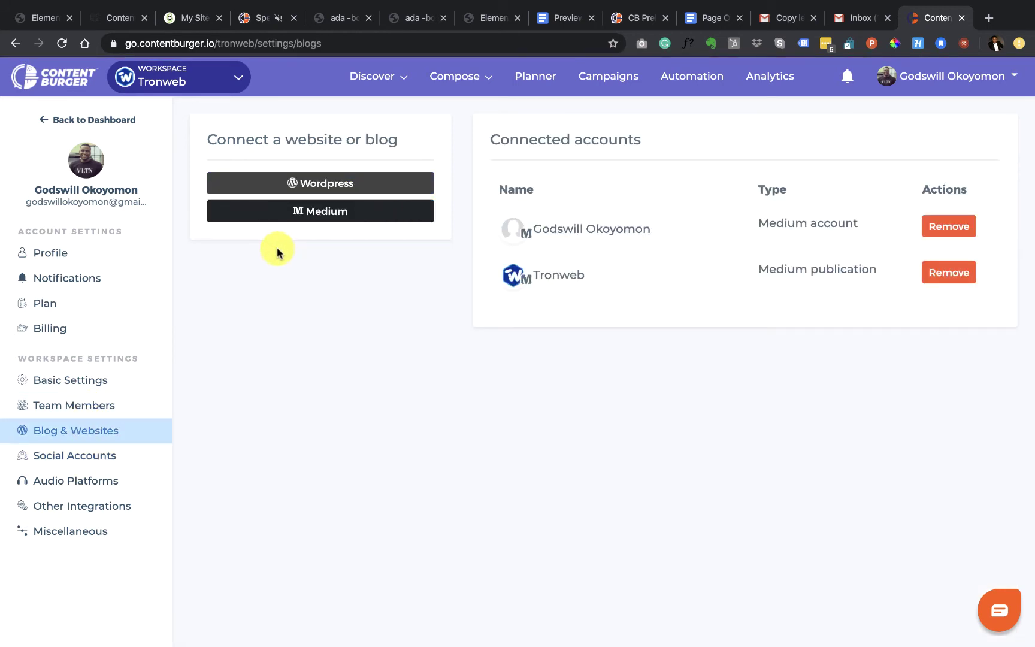
Open the Tronweb workspace from the workspace list and go to Discover > Articles.
click(60, 81)
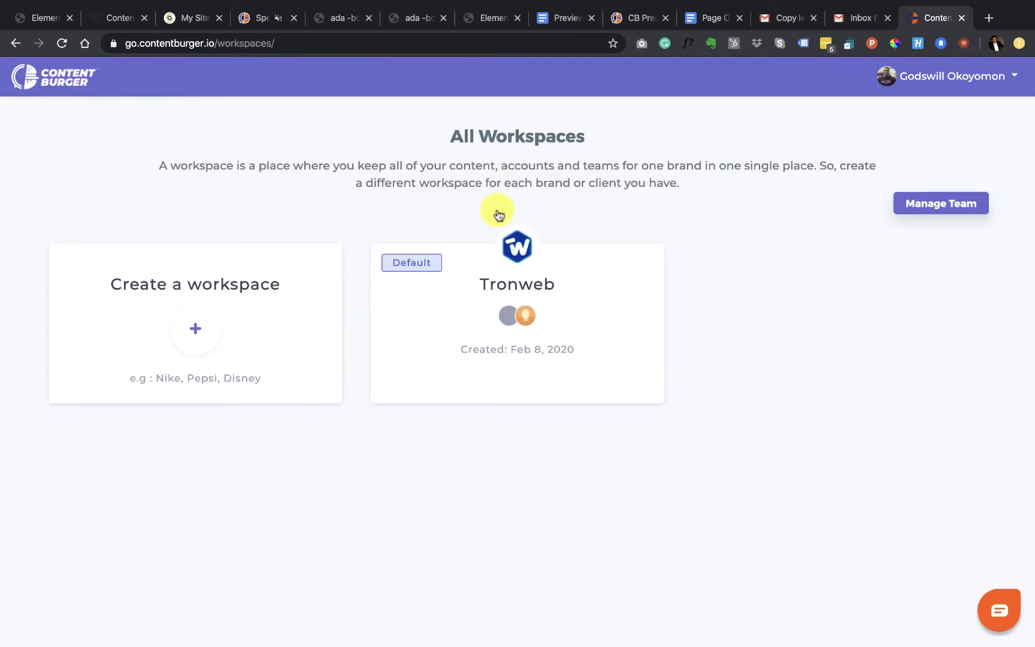
click(497, 236)
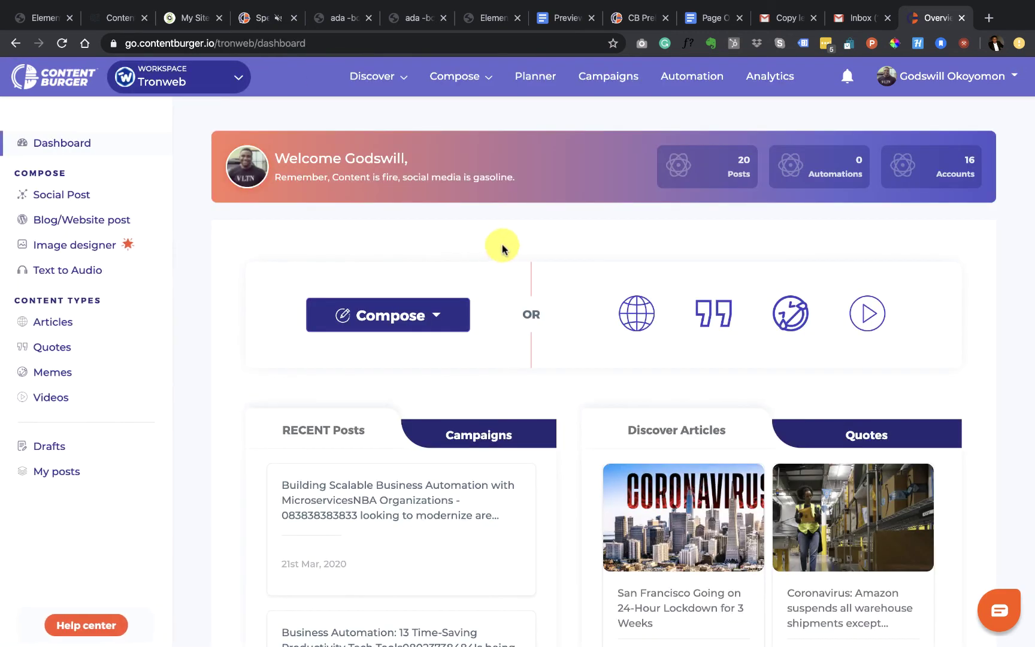
click(379, 71)
click(196, 180)
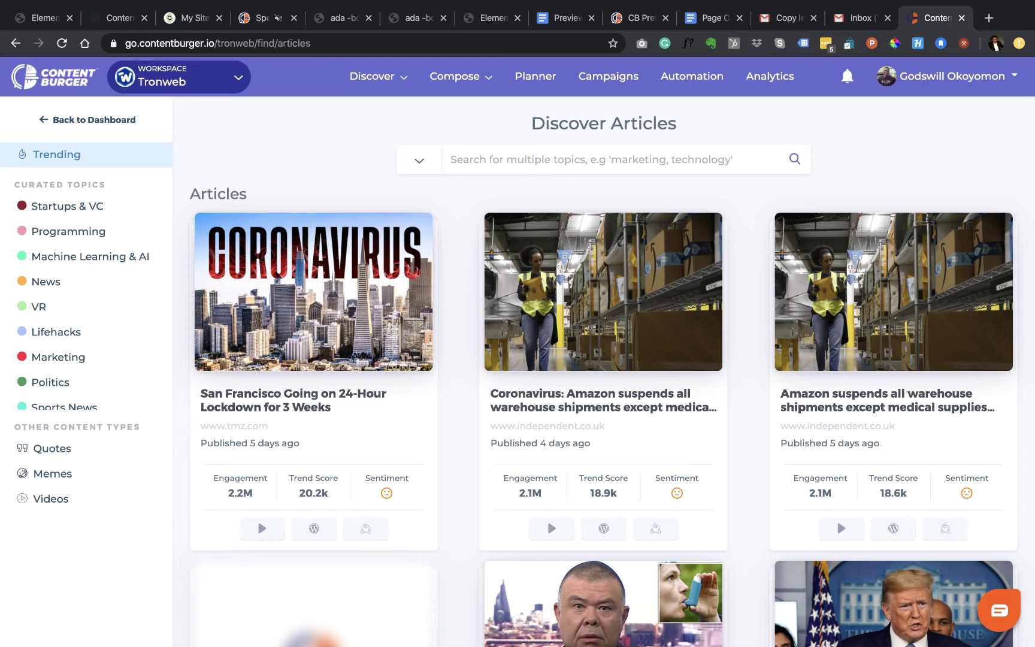
Search discovered articles for 'fashion business' and scroll through the 22 results.
text(ui)
key(BackSpace)
key(BackSpace)
key(BackSpace)
text(fasj)
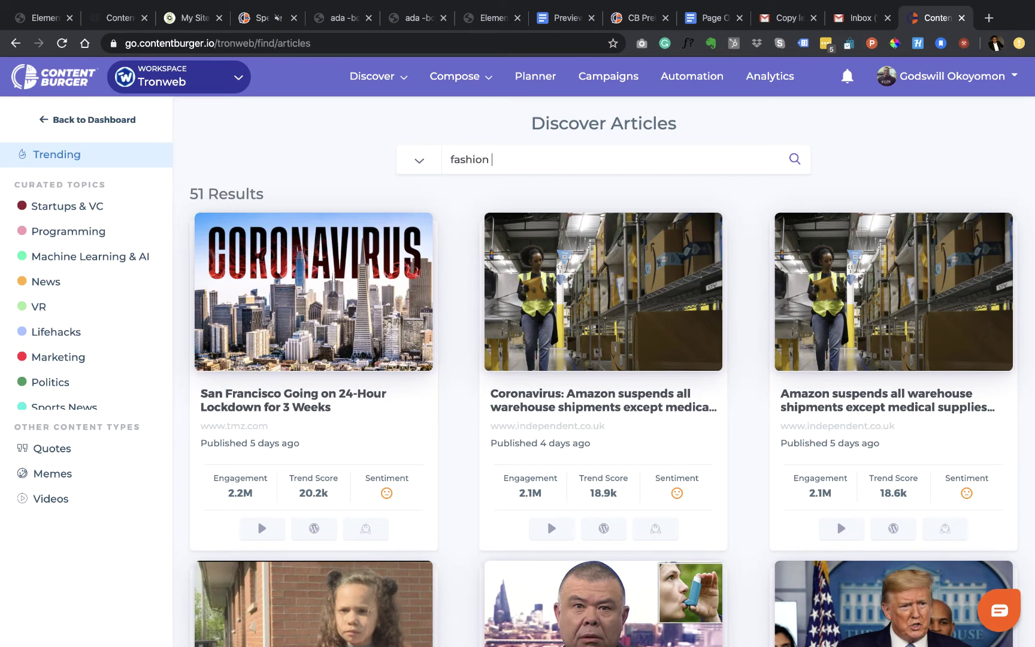
text(business)
key(Return)
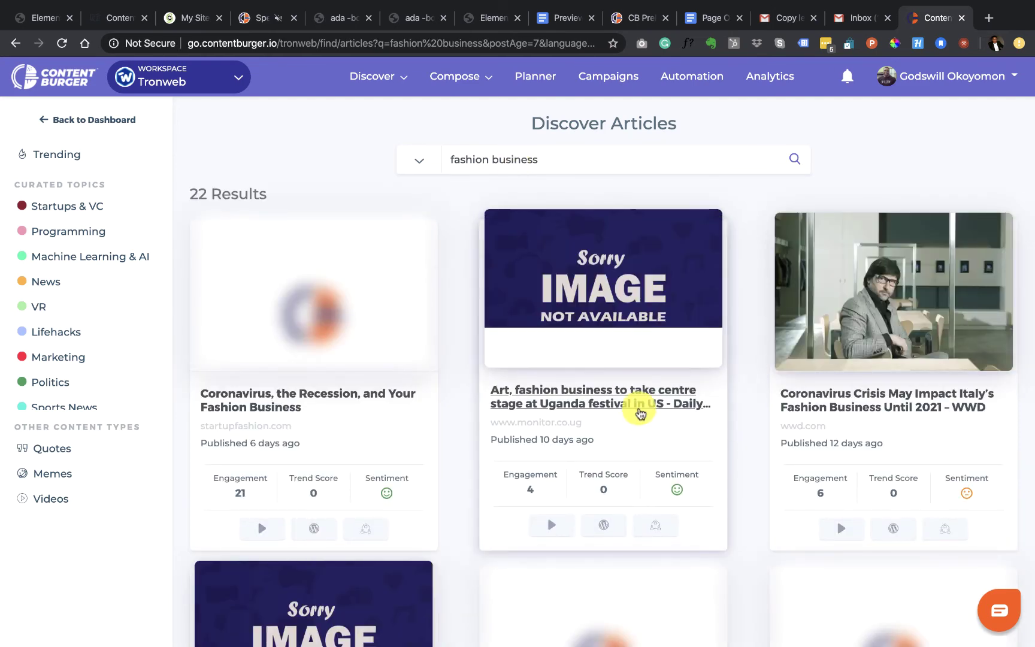
scroll(645, 413, down, 2)
scroll(847, 320, down, 6)
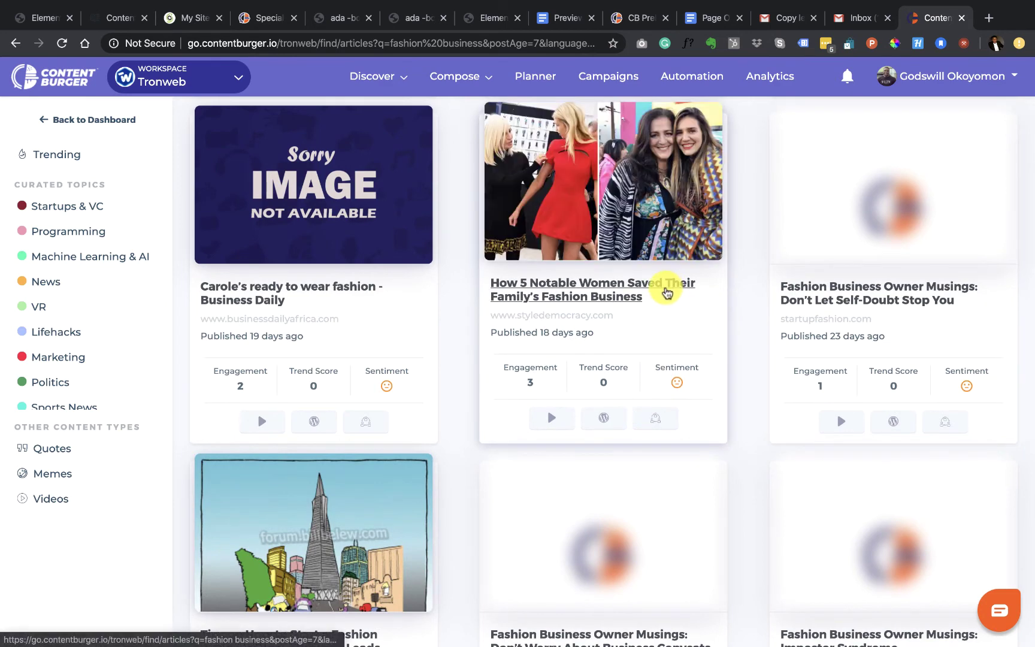
scroll(666, 290, up, 1)
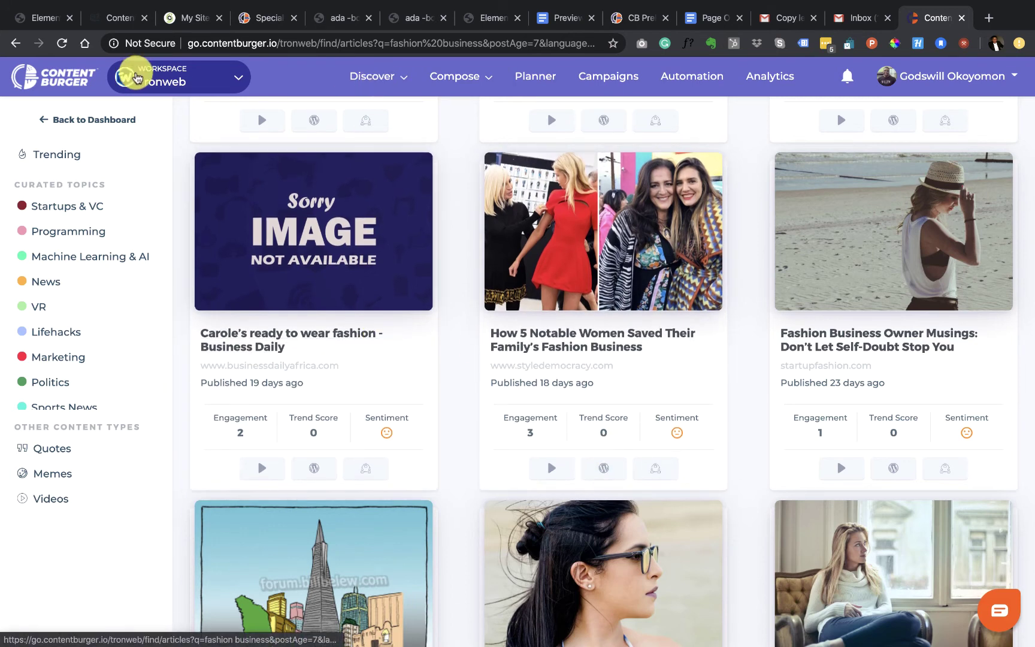
Start a new blank draft from the Tronweb workspace's Drafts page.
click(83, 77)
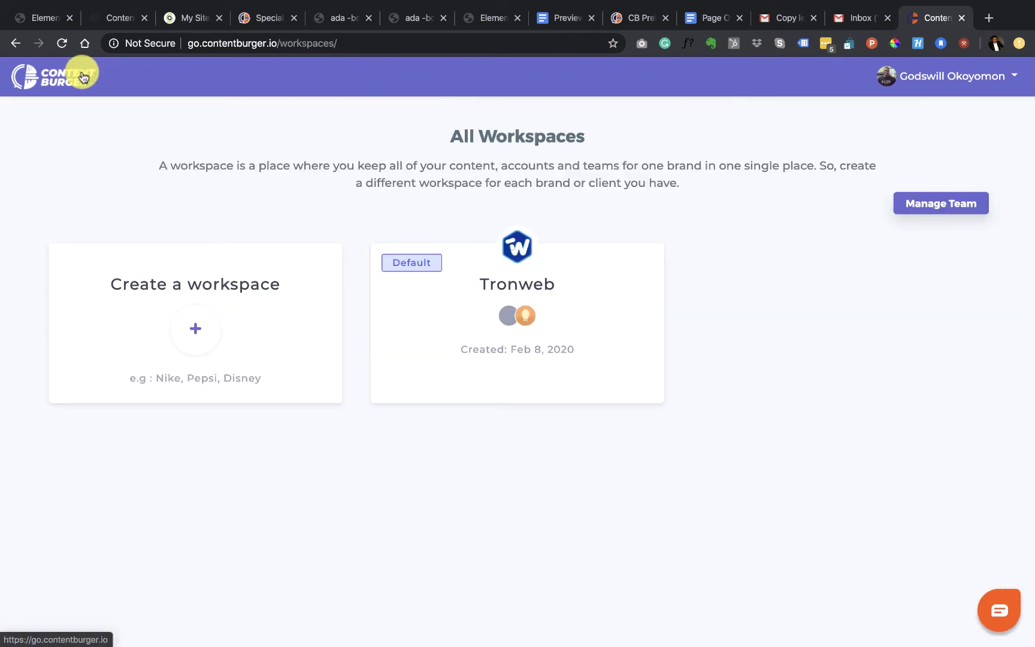
click(470, 308)
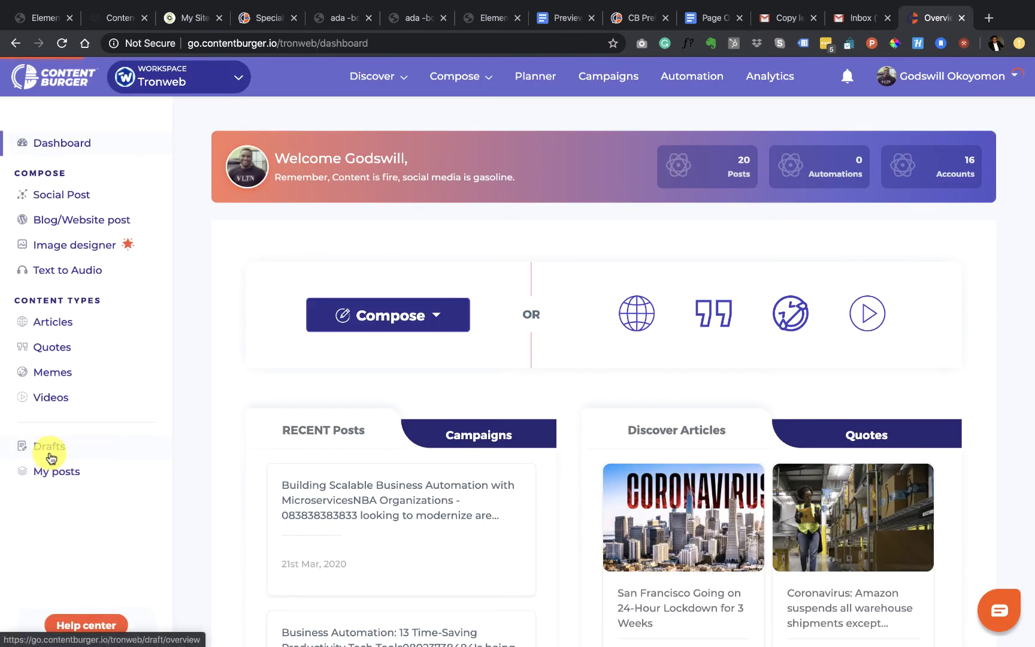
click(51, 459)
click(562, 364)
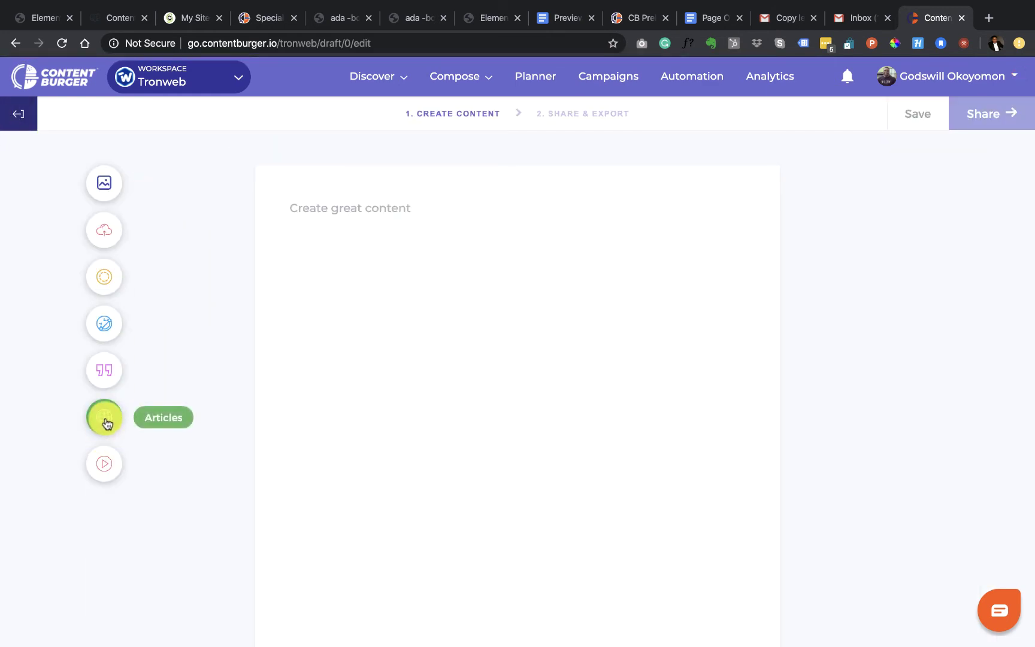
Add the purse article text and insert an Unsplash fashion image after its first paragraph.
click(107, 424)
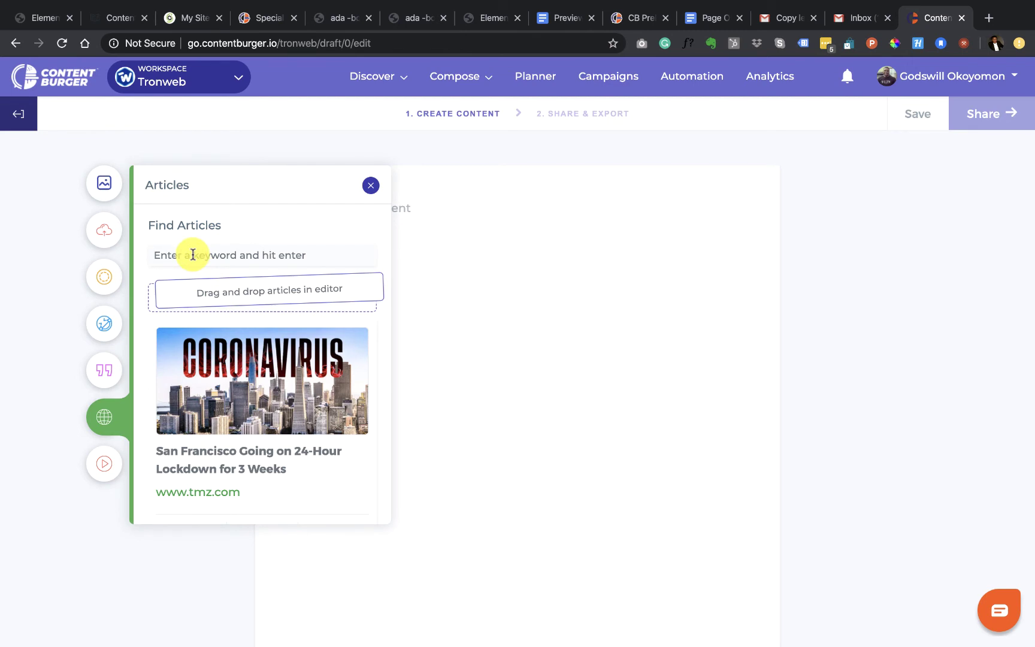
text(fashion bu)
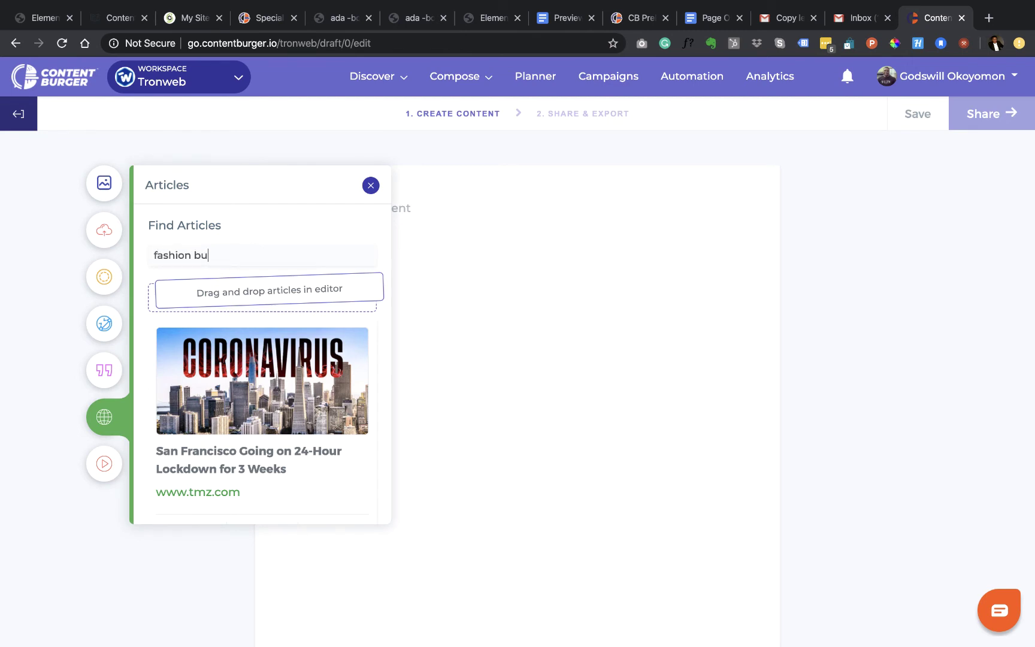
text(shion)
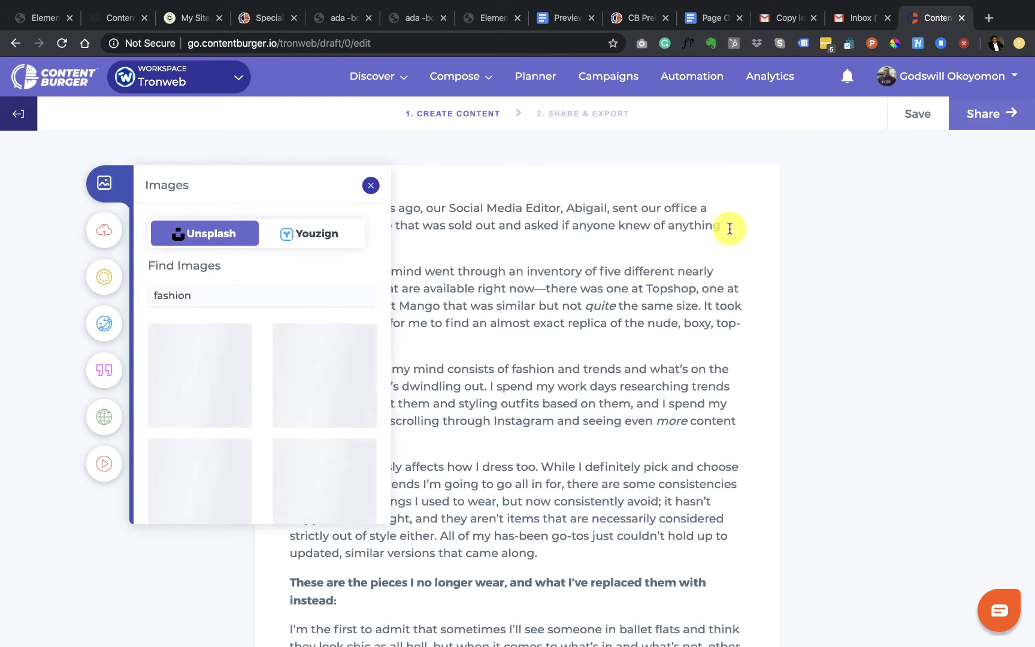
click(730, 229)
key(Return)
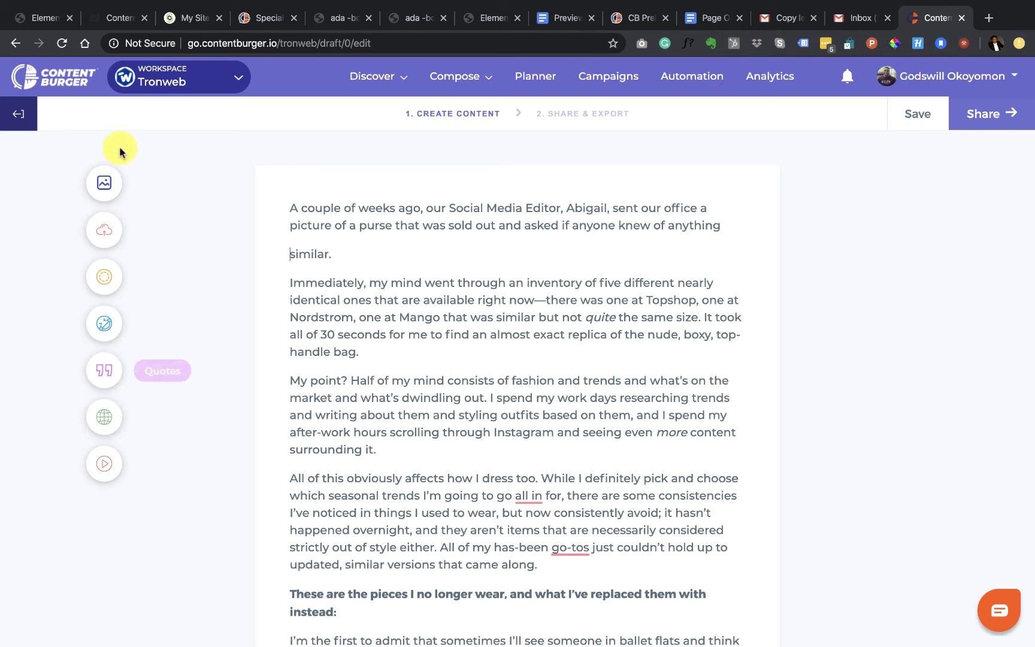
click(105, 186)
mouse_move(220, 412)
mouse_down()
mouse_move(258, 366)
mouse_move(572, 240)
mouse_move(572, 253)
mouse_up()
scroll(527, 334, down, 8)
scroll(488, 293, up, 8)
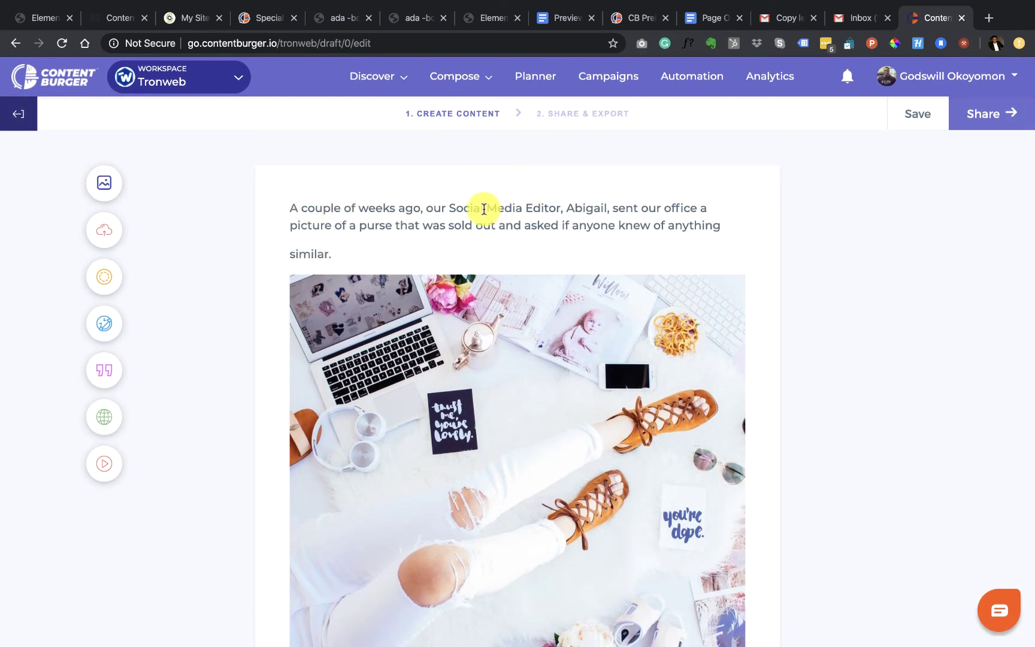
Add a 'Fashion Trends' title line at the top of the article.
click(294, 203)
key(Return)
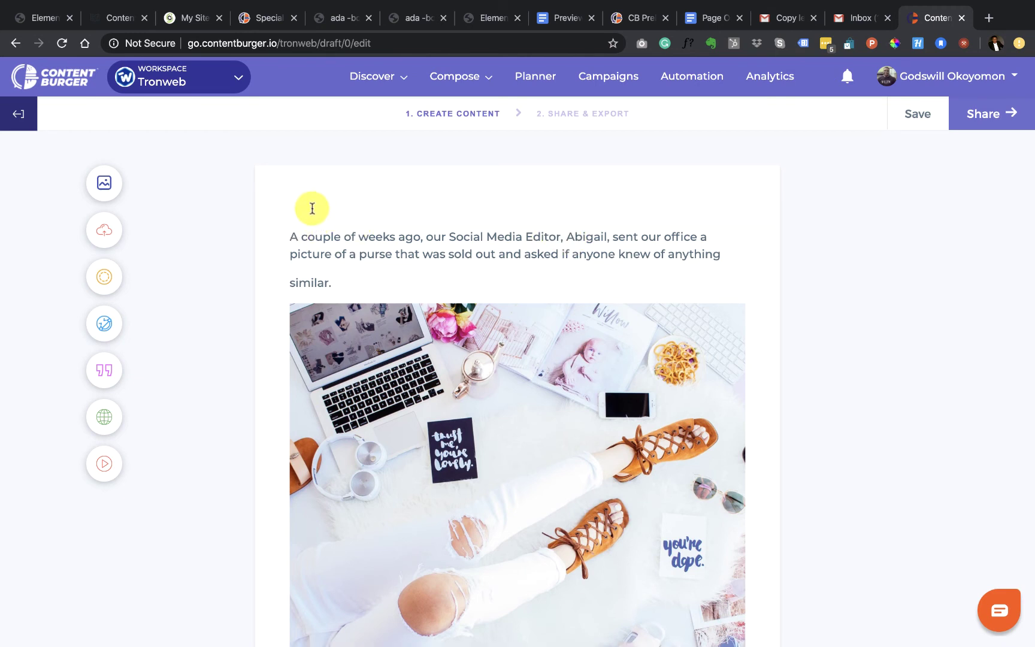
text(Fashio)
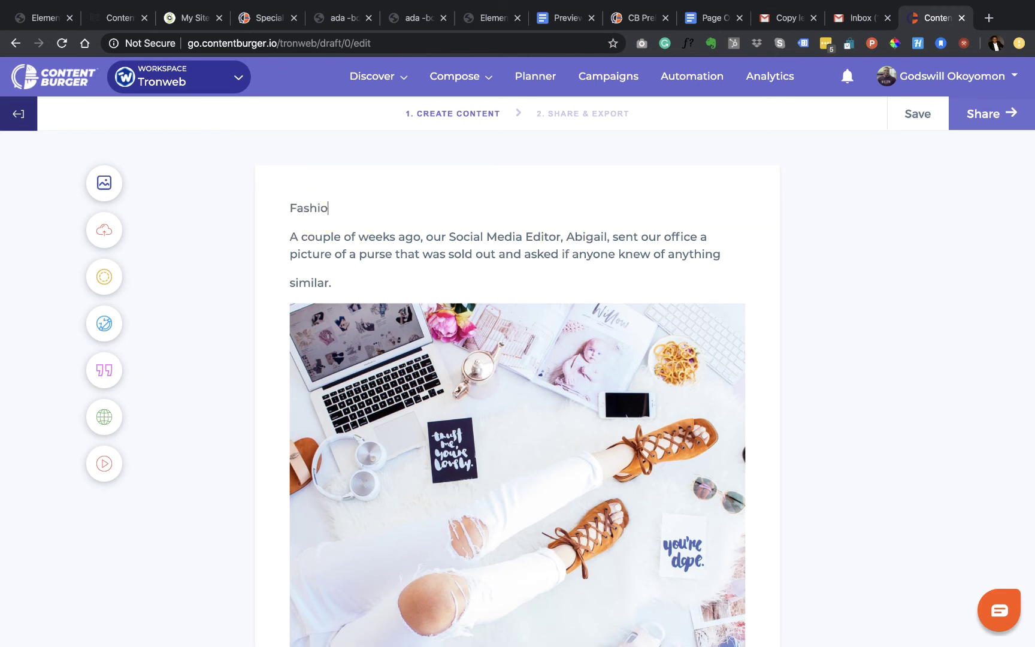
text(s)
drag(388, 208, 231, 208)
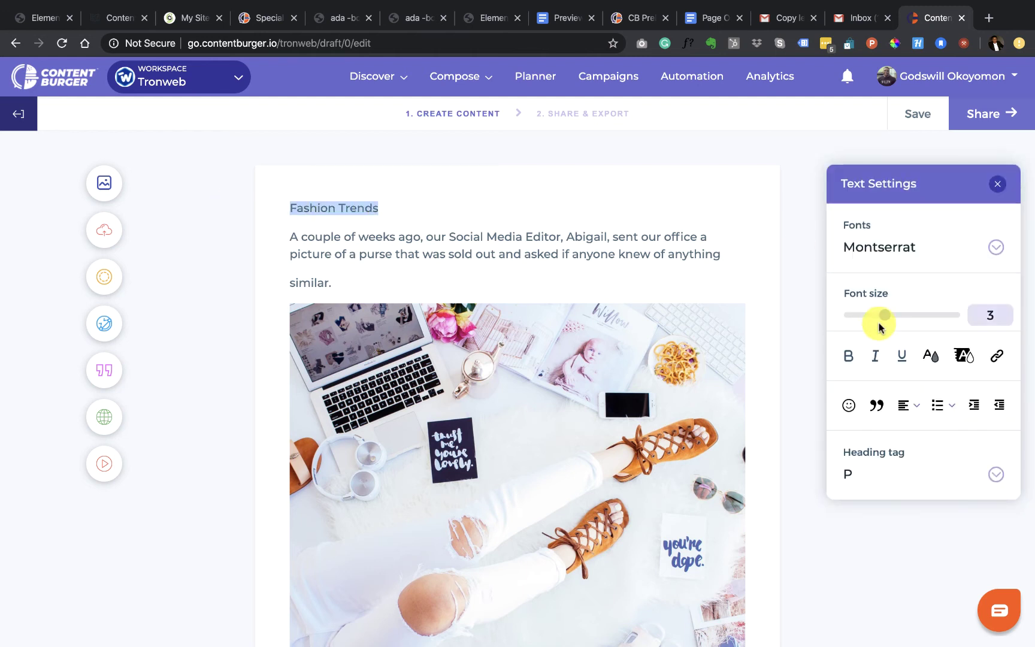
Make the title bold at font size 7, save the draft, and go to Share.
drag(885, 315, 988, 317)
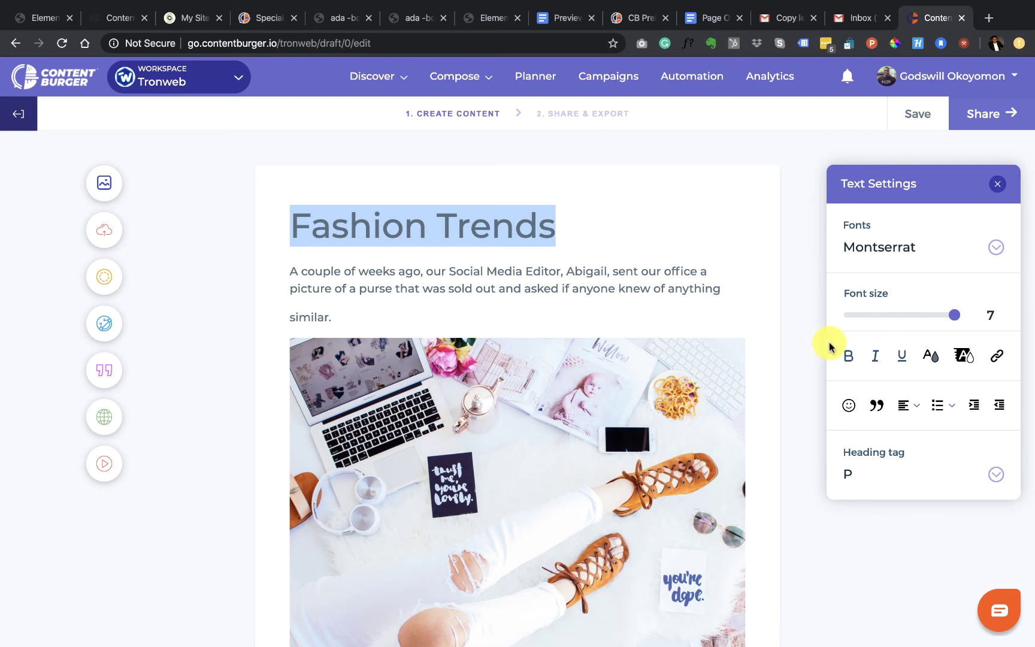
click(847, 356)
scroll(578, 397, down, 5)
scroll(578, 397, up, 5)
scroll(578, 397, down, 3)
click(795, 250)
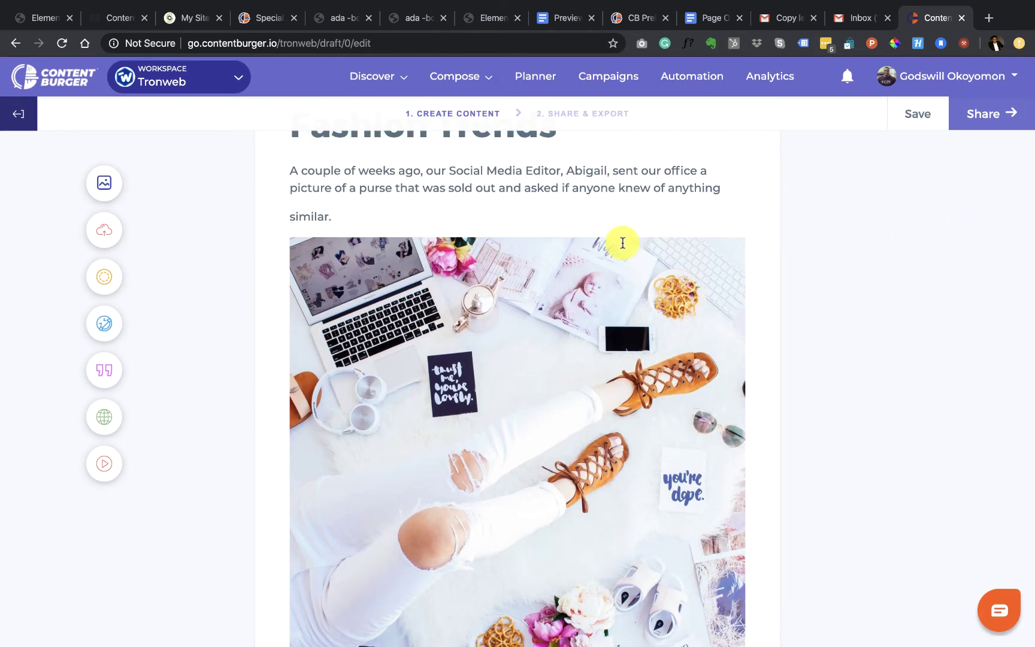
scroll(620, 240, up, 3)
click(927, 116)
click(979, 112)
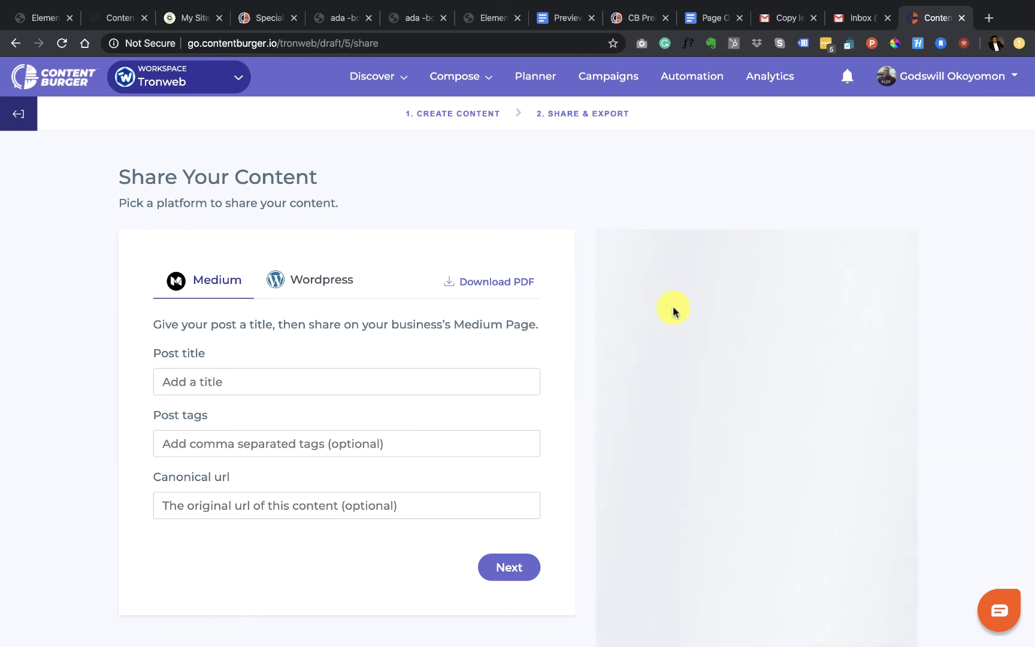
Scroll through the Fashion Trends article preview on the Share Your Content page.
scroll(671, 309, down, 3)
scroll(656, 354, up, 3)
scroll(656, 354, down, 3)
scroll(657, 355, up, 2)
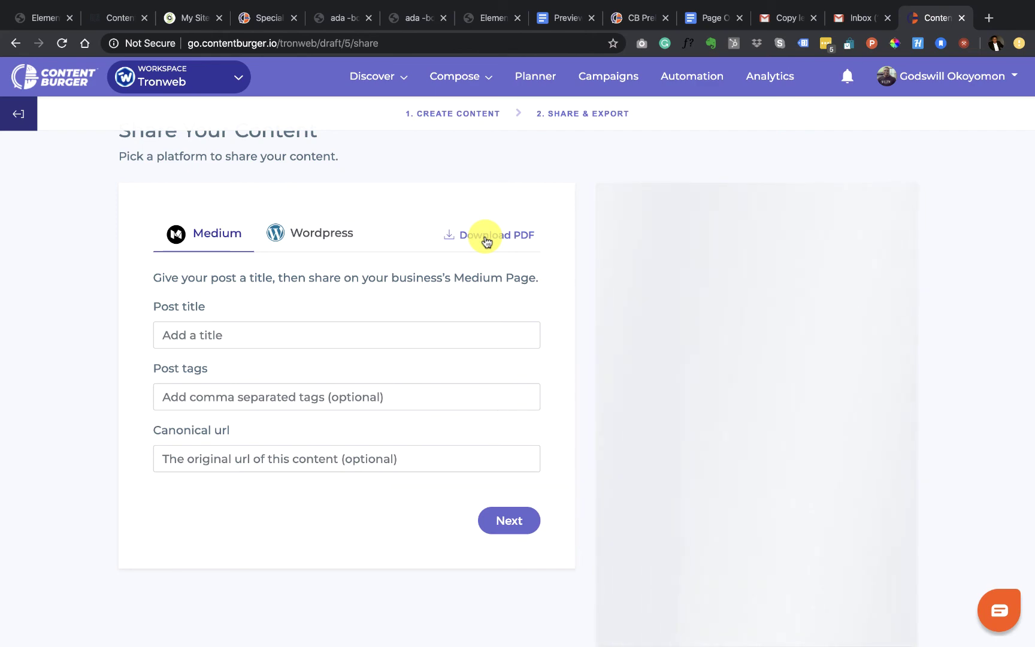
scroll(601, 243, down, 1)
scroll(551, 255, up, 2)
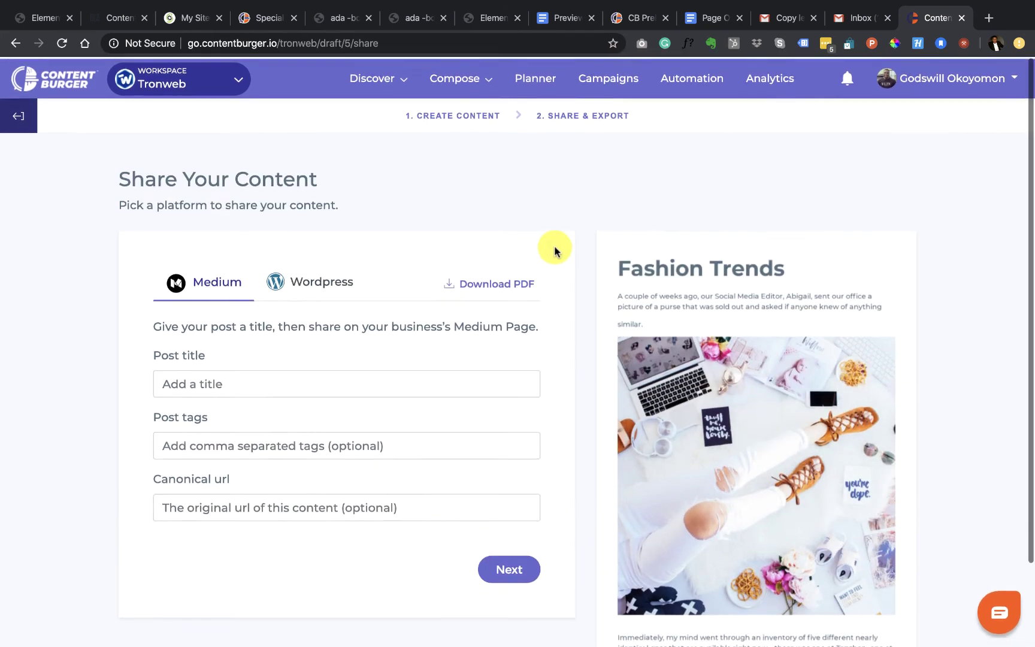
scroll(741, 410, down, 3)
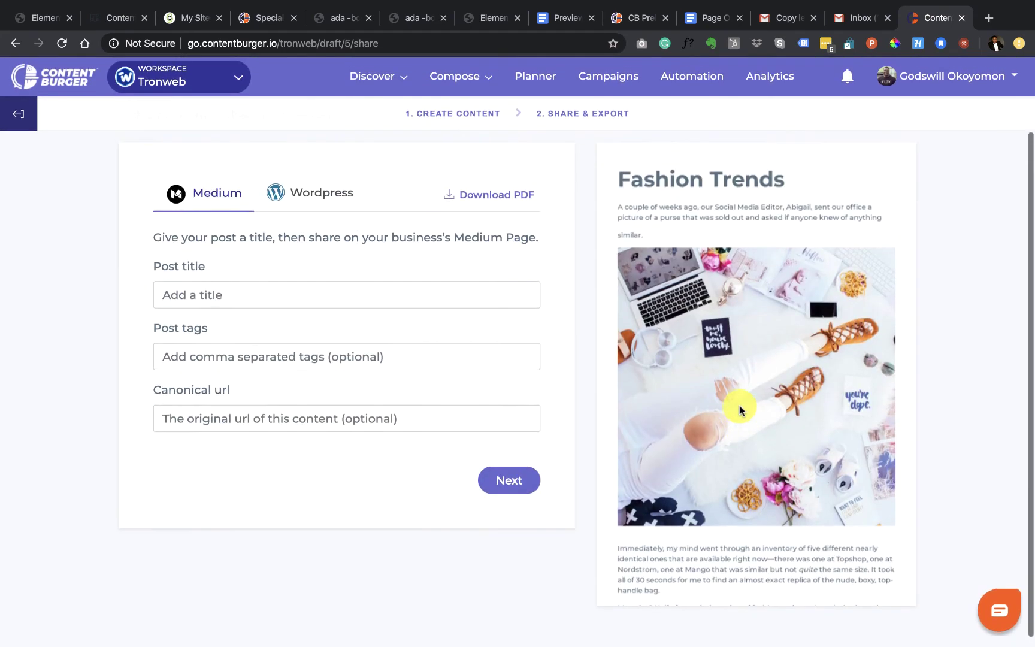
scroll(741, 409, up, 3)
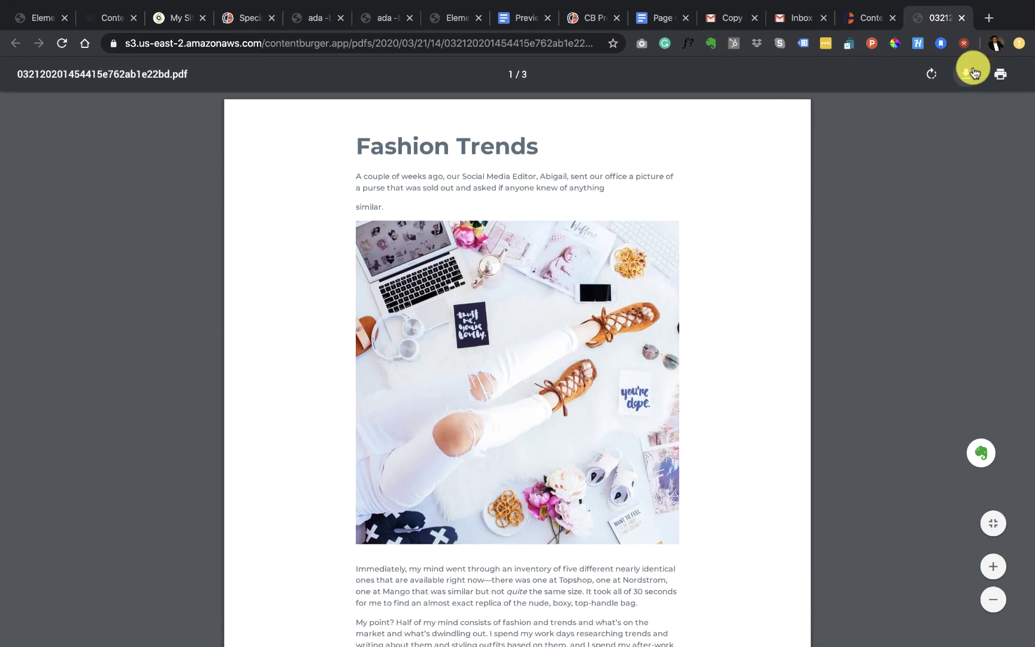
Download the Fashion Trends PDF from the Chrome PDF viewer and save it to Downloads.
click(973, 72)
click(791, 309)
Back in ContentBurger, dismiss the Compose menu and go to All Workspaces, showing the Tronweb workspace.
click(865, 21)
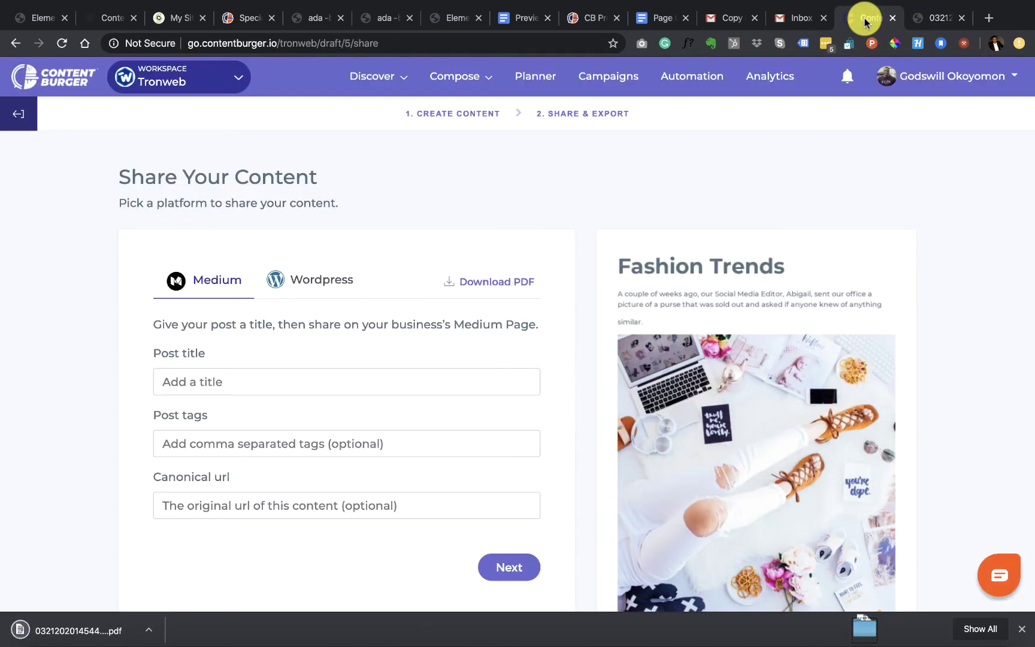
scroll(404, 342, down, 3)
scroll(404, 342, up, 3)
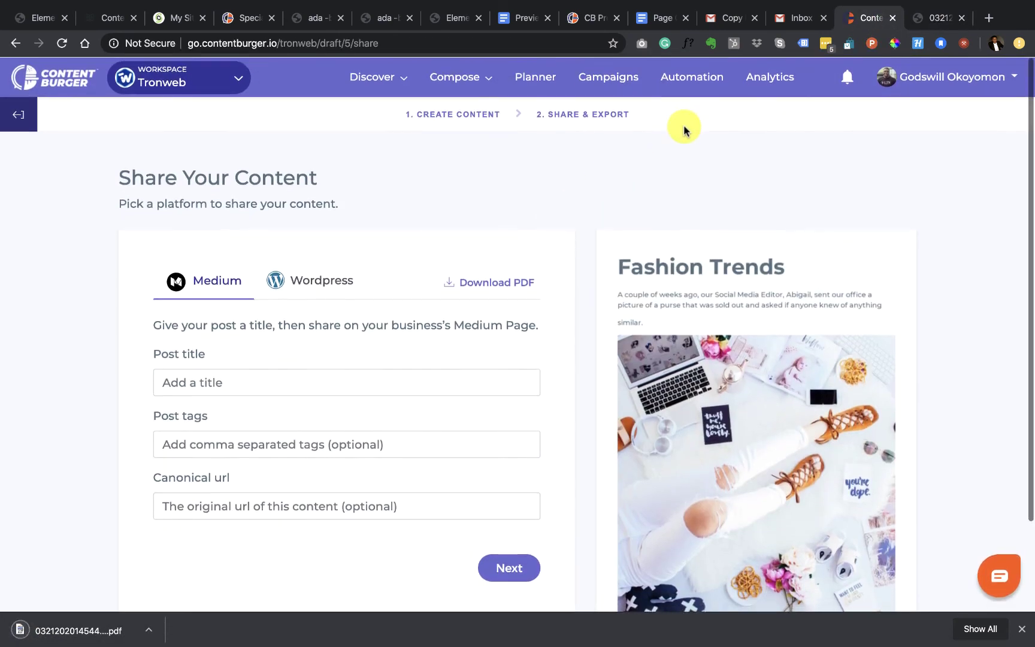
click(459, 90)
click(812, 157)
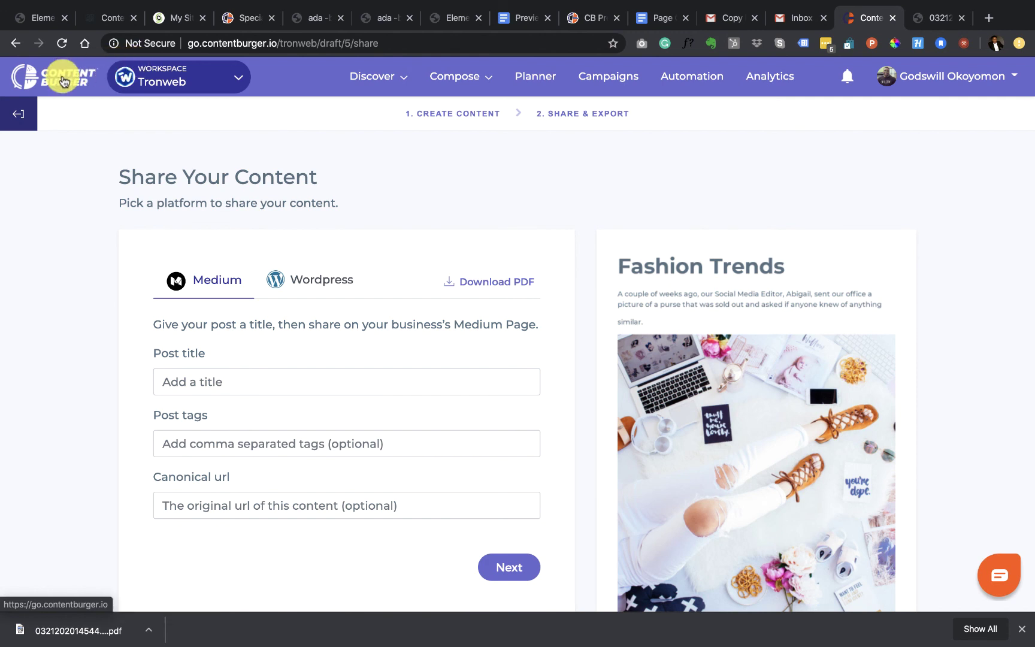
click(64, 82)
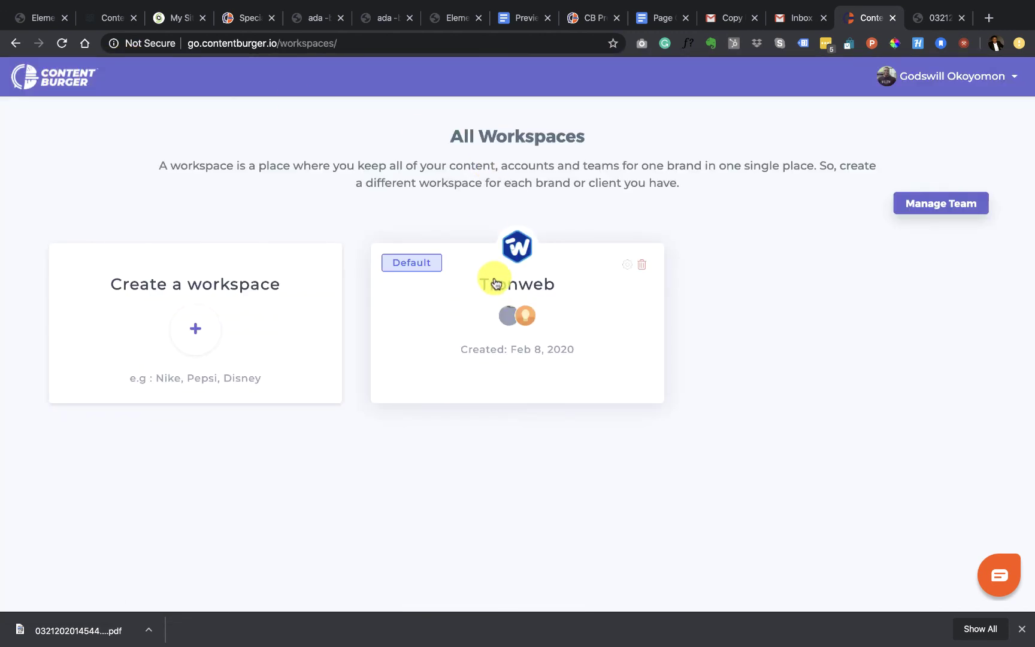